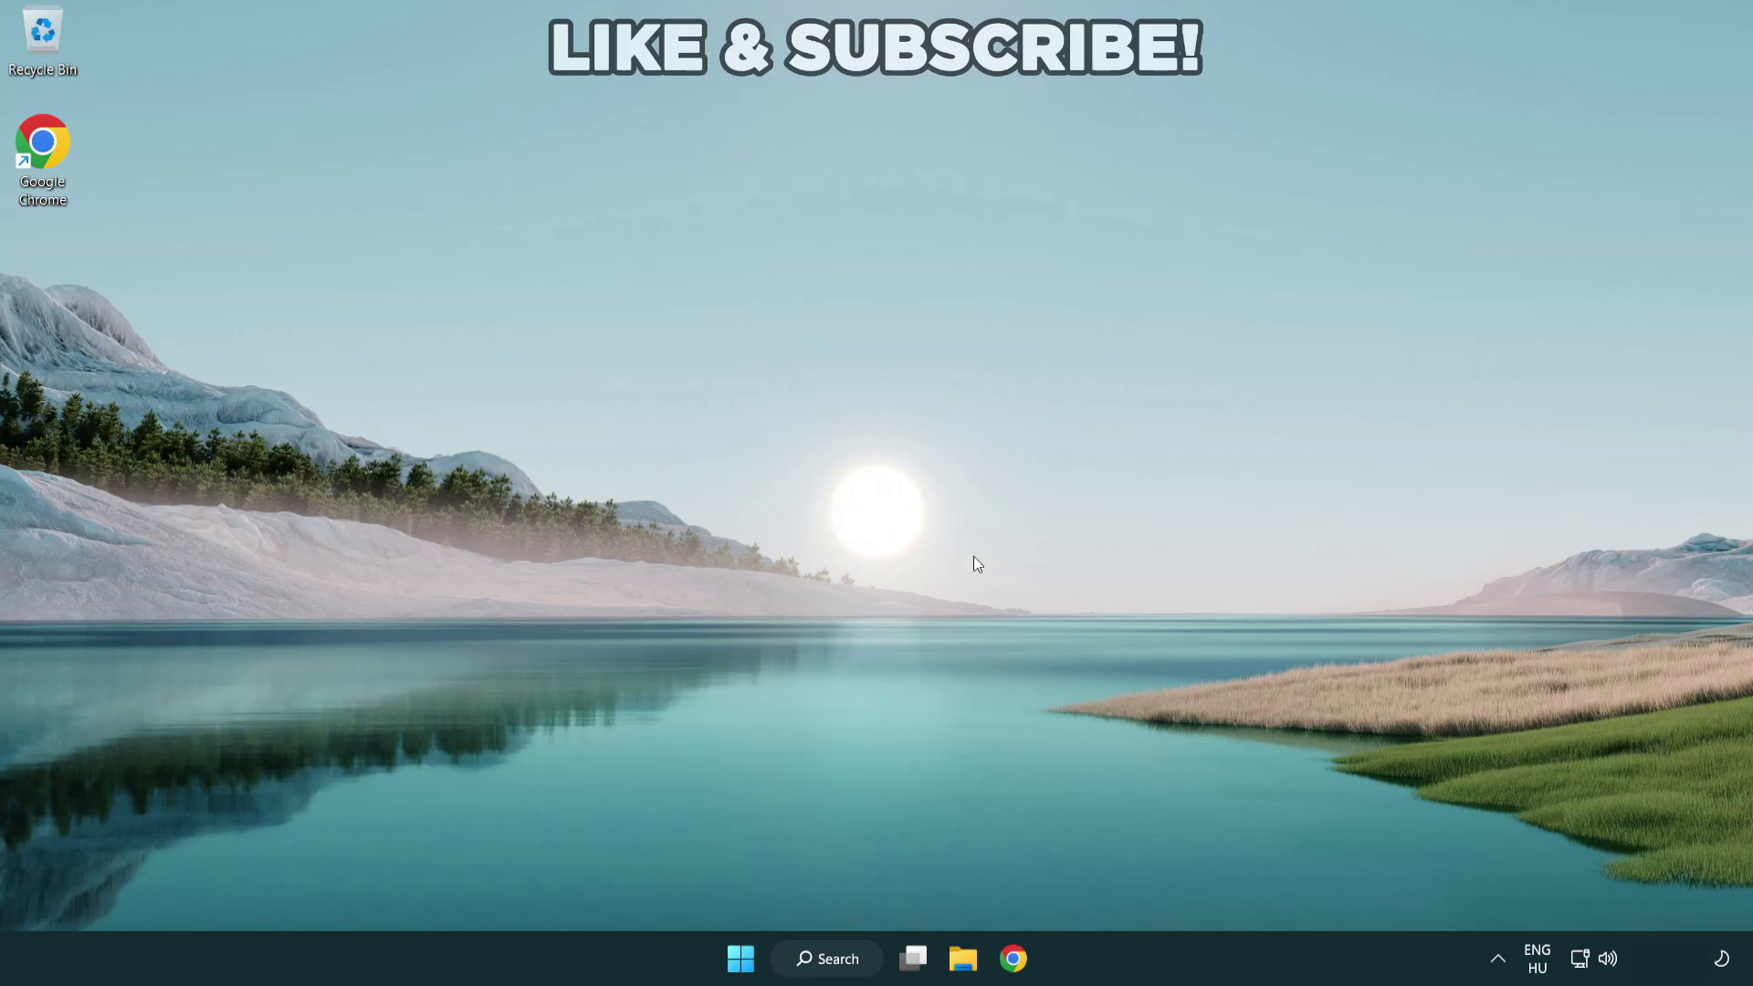
Step: Switch the sound output from CABLE Input to Speakers (High Definition Audio Device) in Quick Settings
left_click(1609, 963)
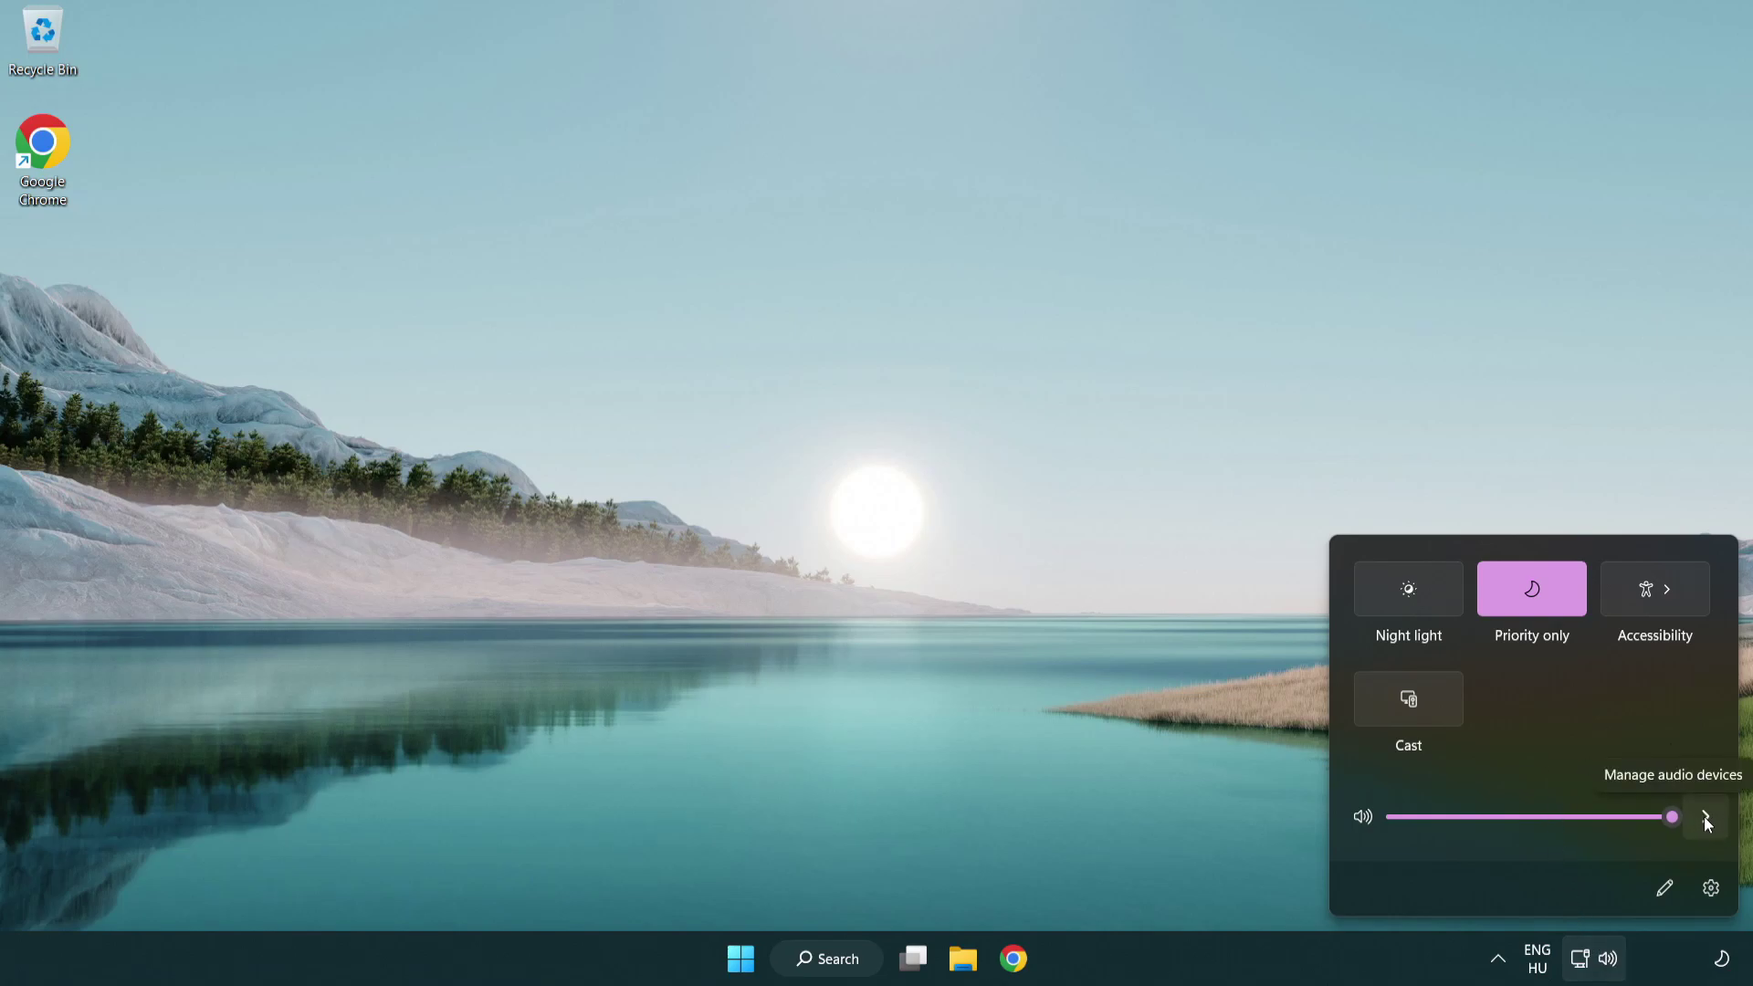
left_click(1705, 816)
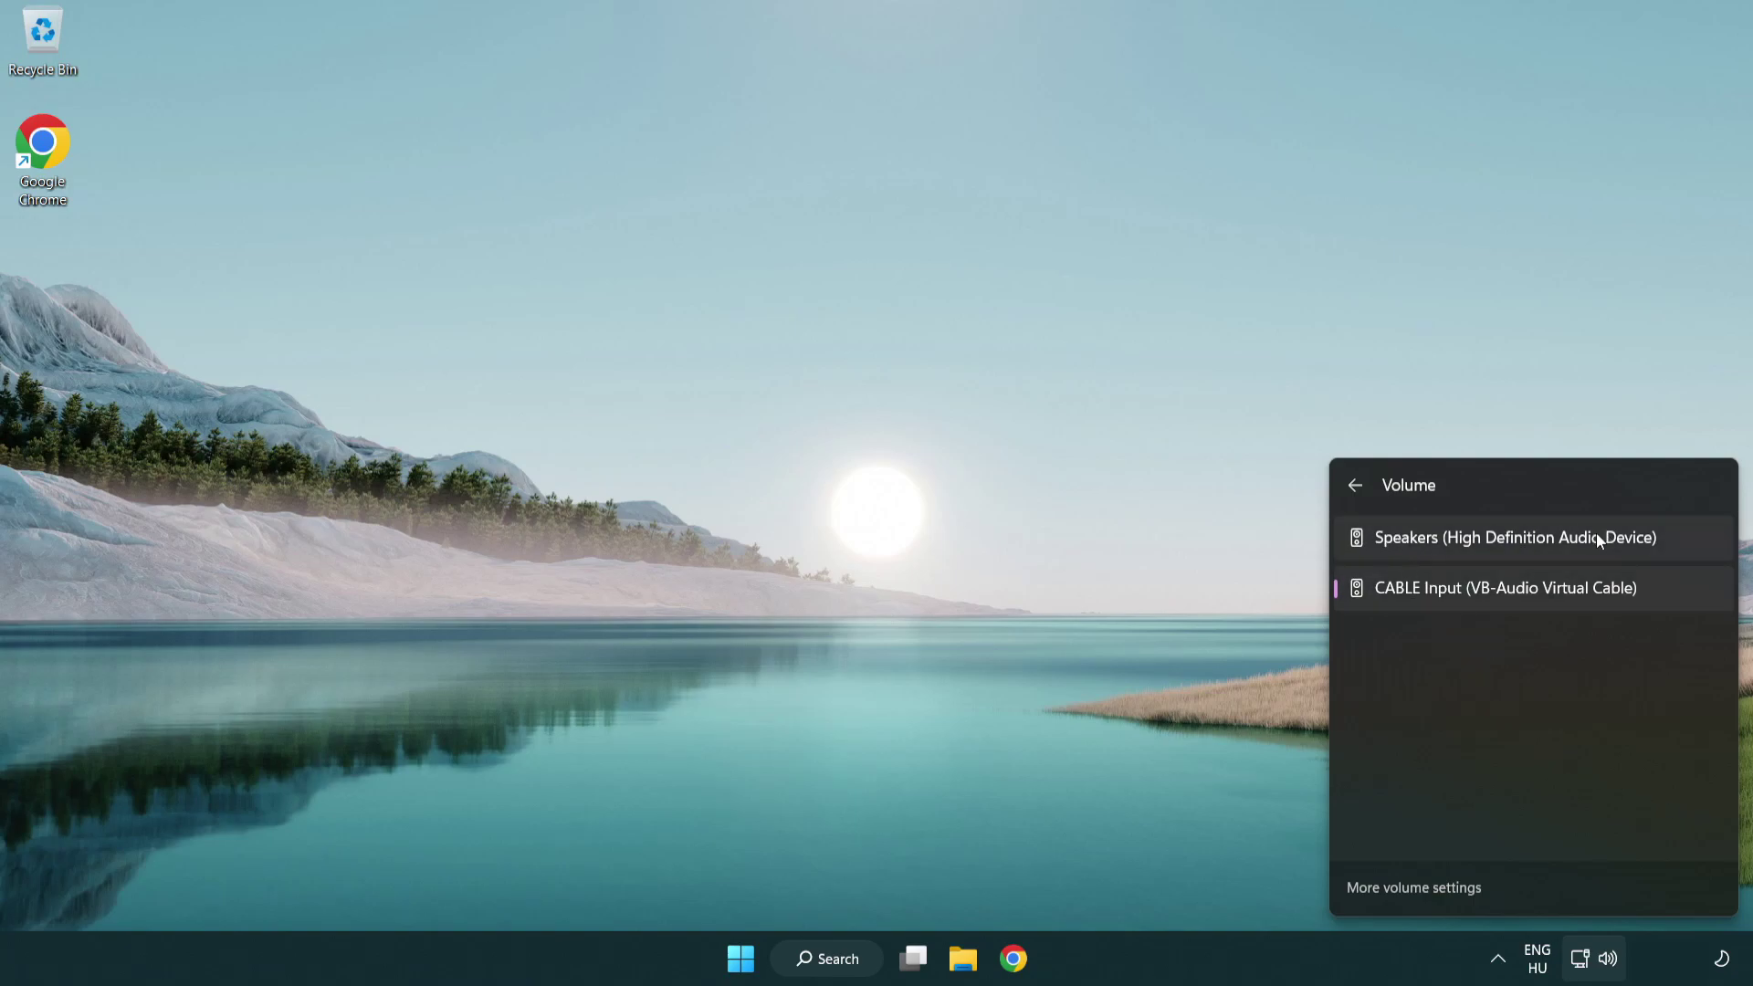
left_click(1683, 544)
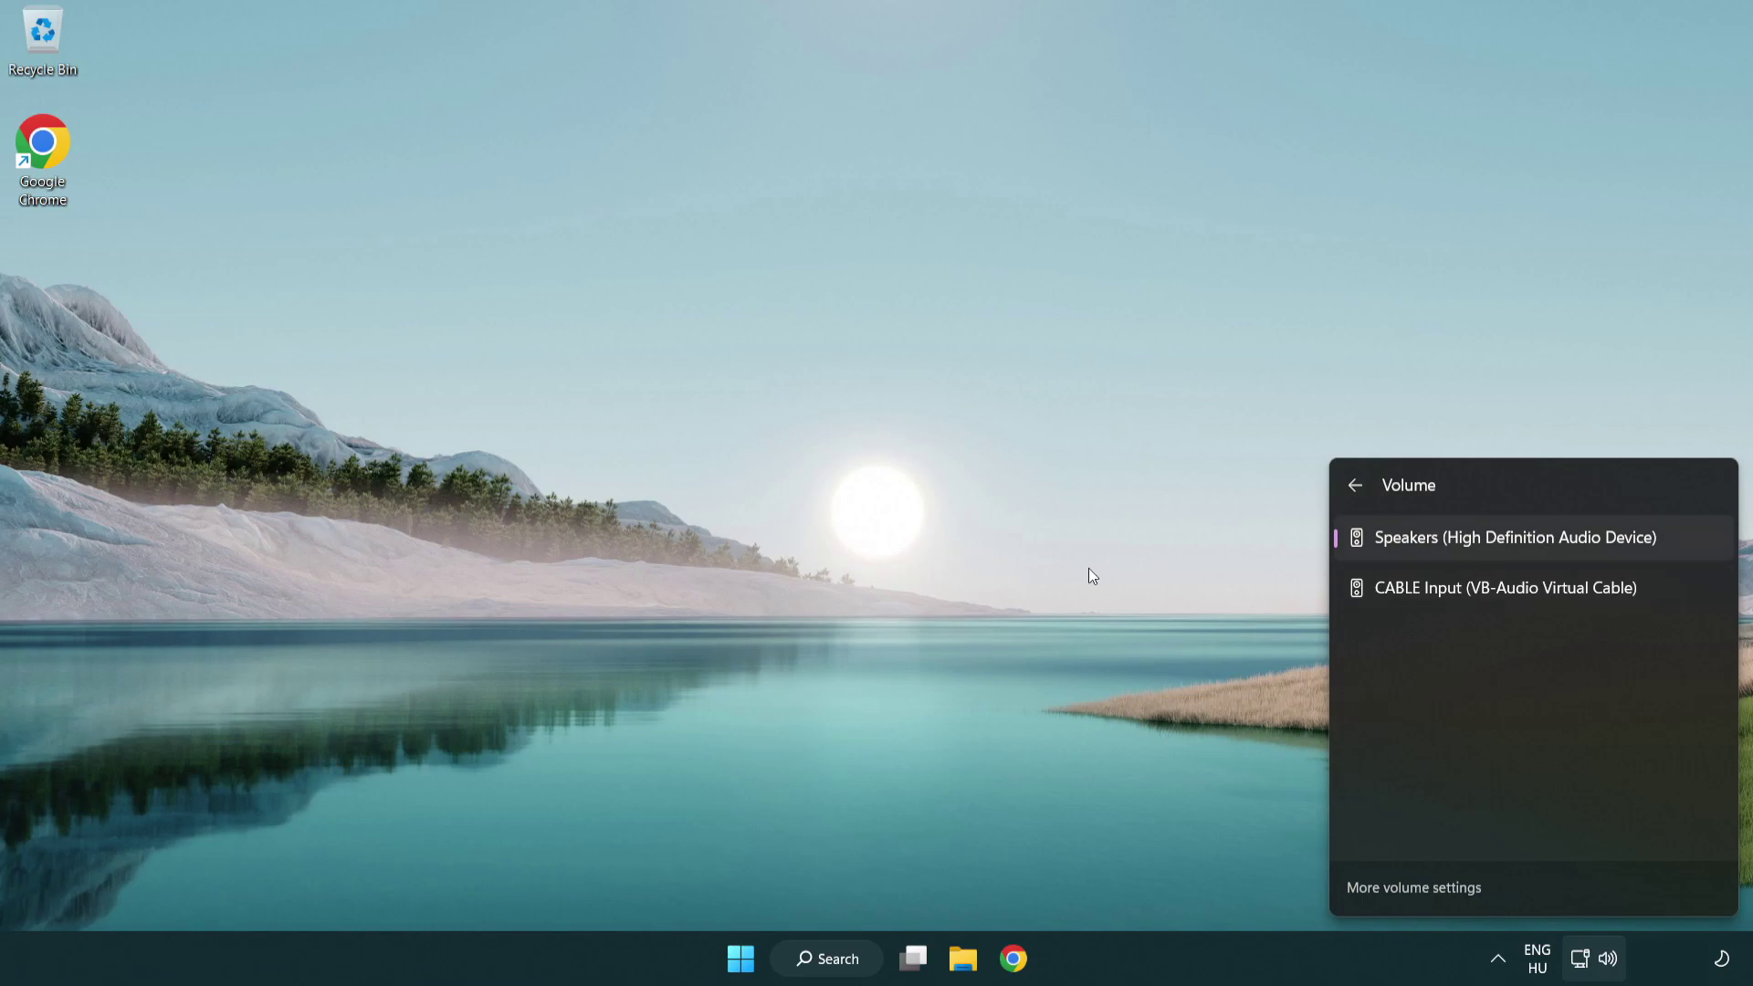
left_click(955, 546)
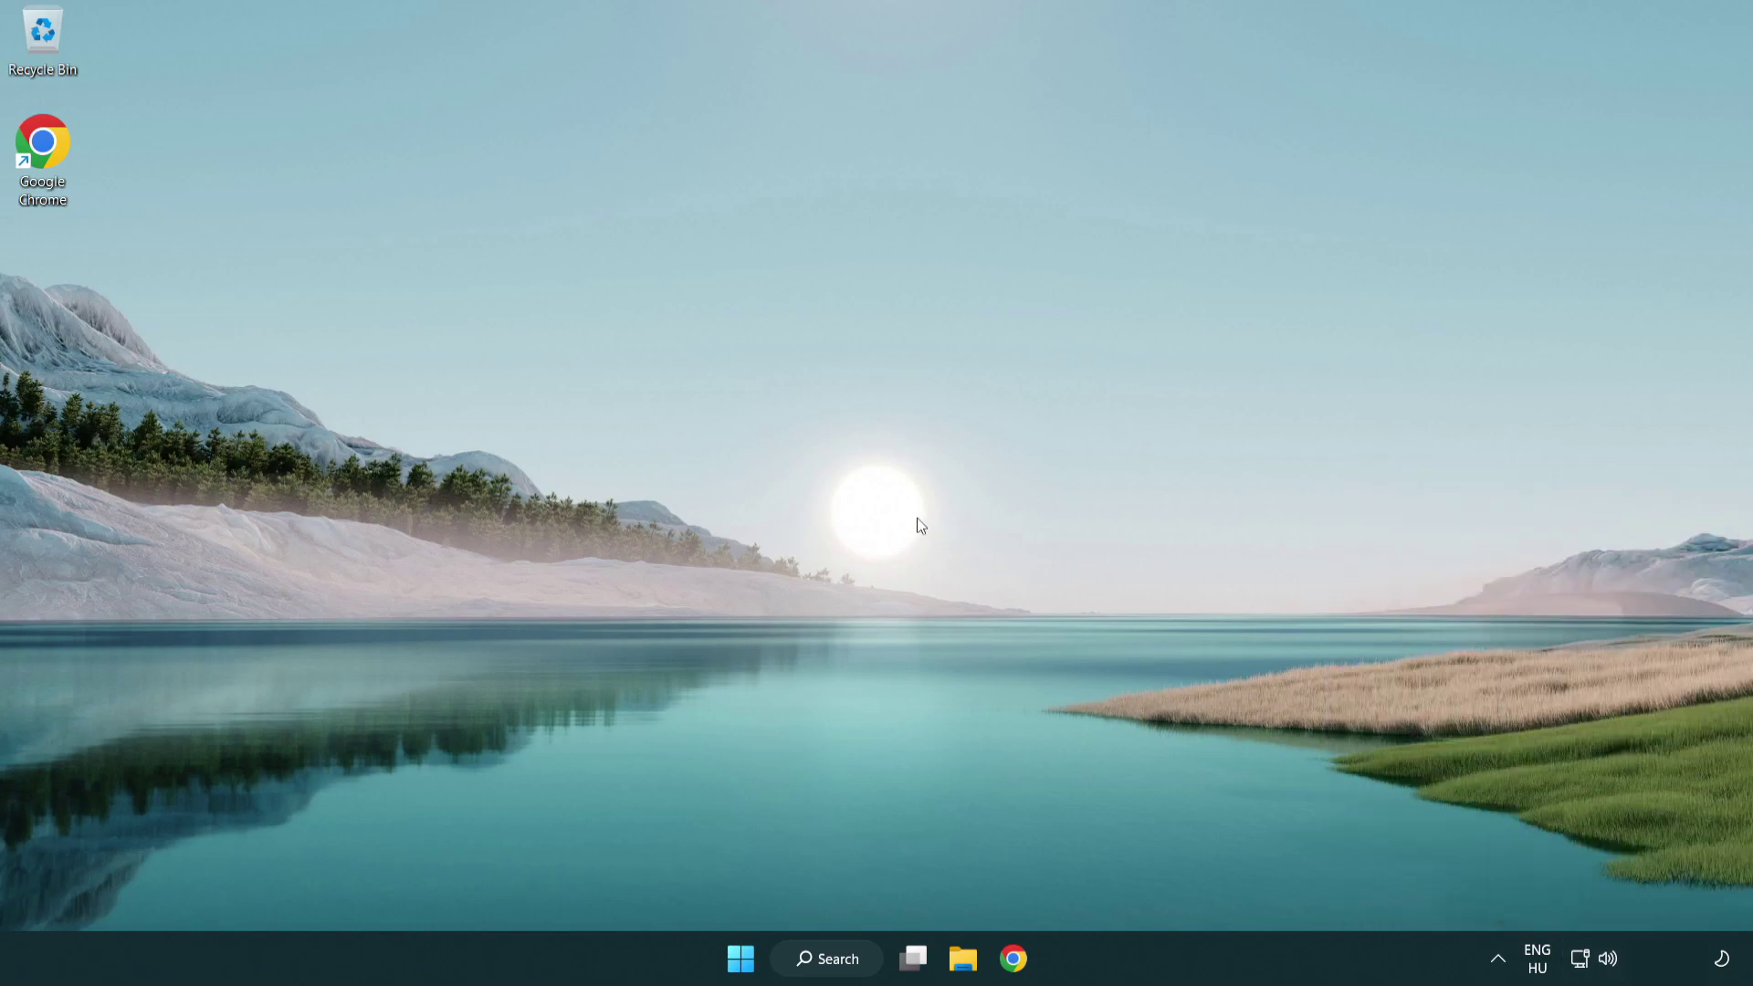
Step: Reset sound devices and app volumes to recommended defaults in the Volume mixer, then close Settings
right_click(1609, 961)
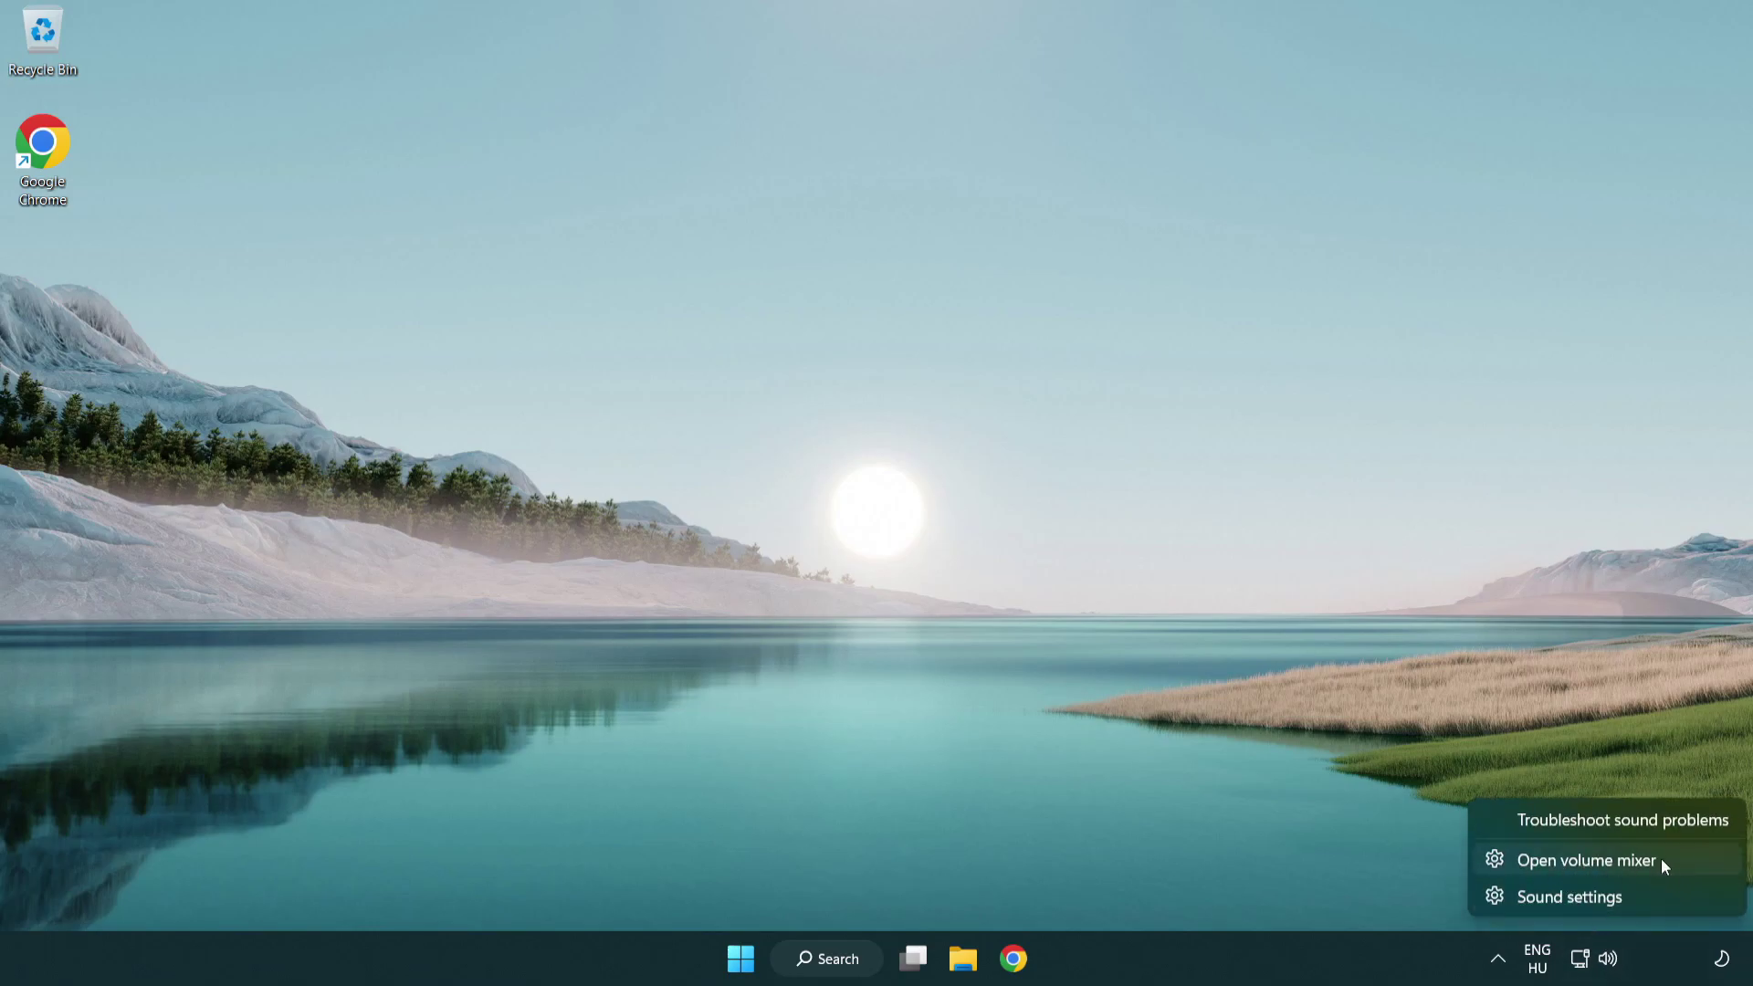
left_click(1691, 862)
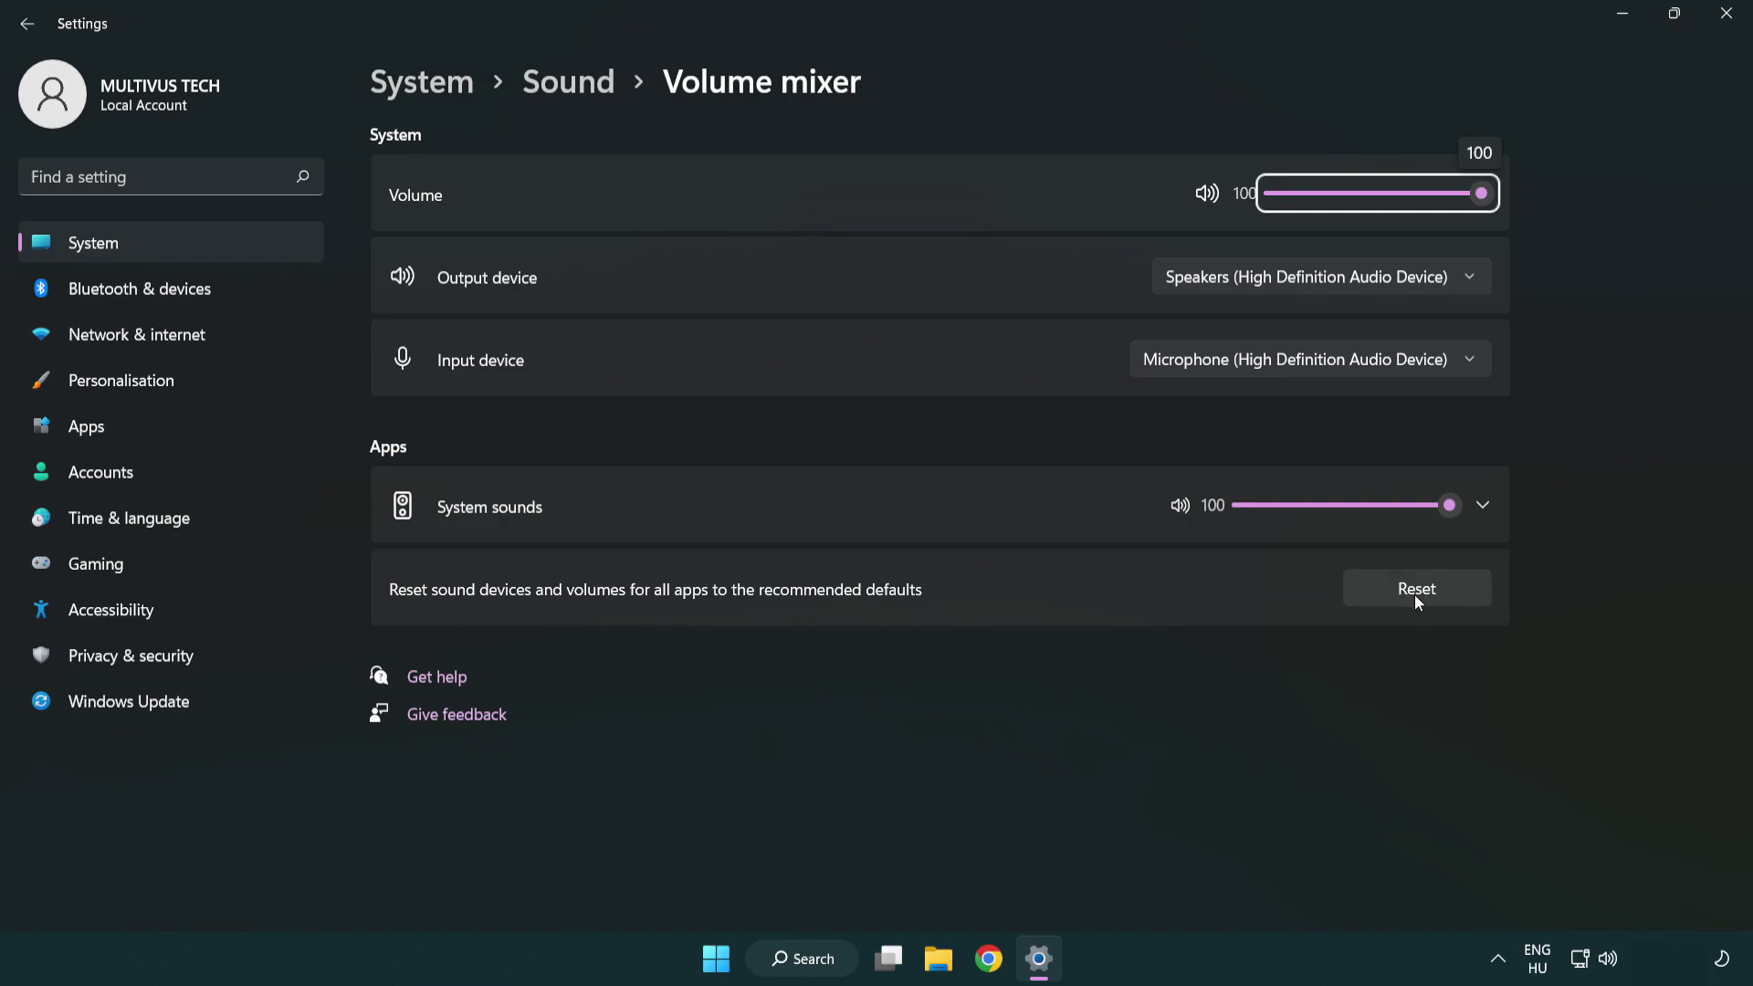
left_click(1465, 595)
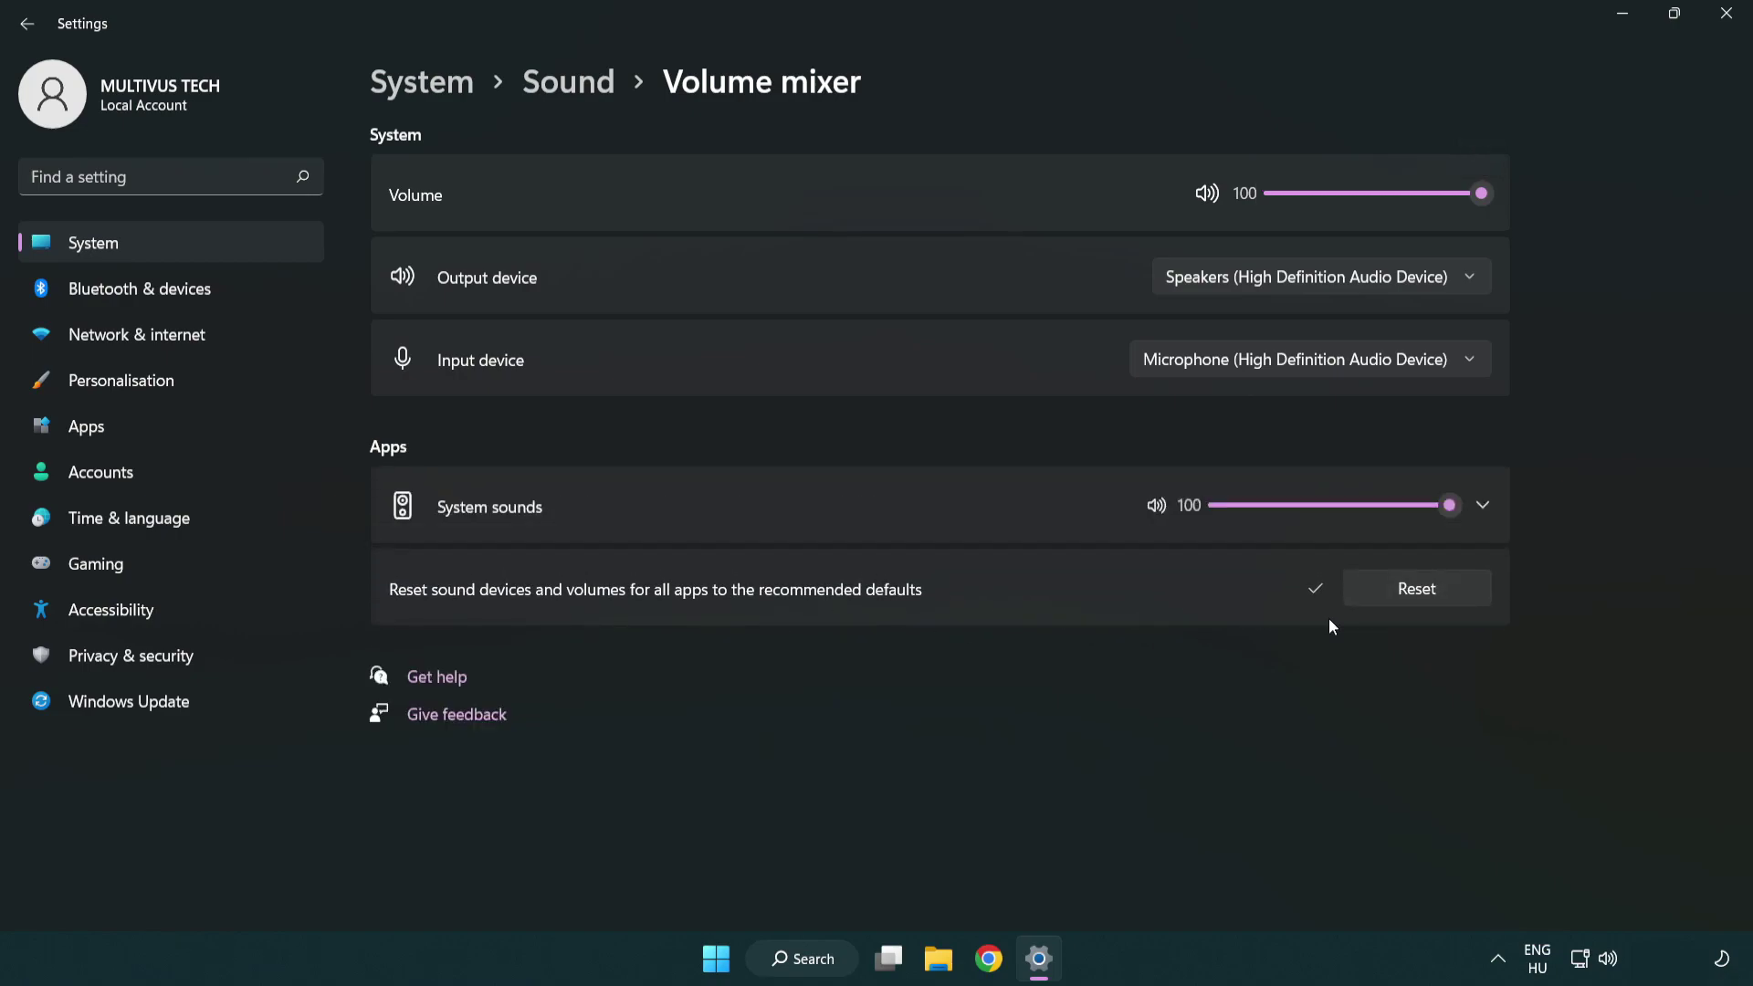
left_click(1732, 16)
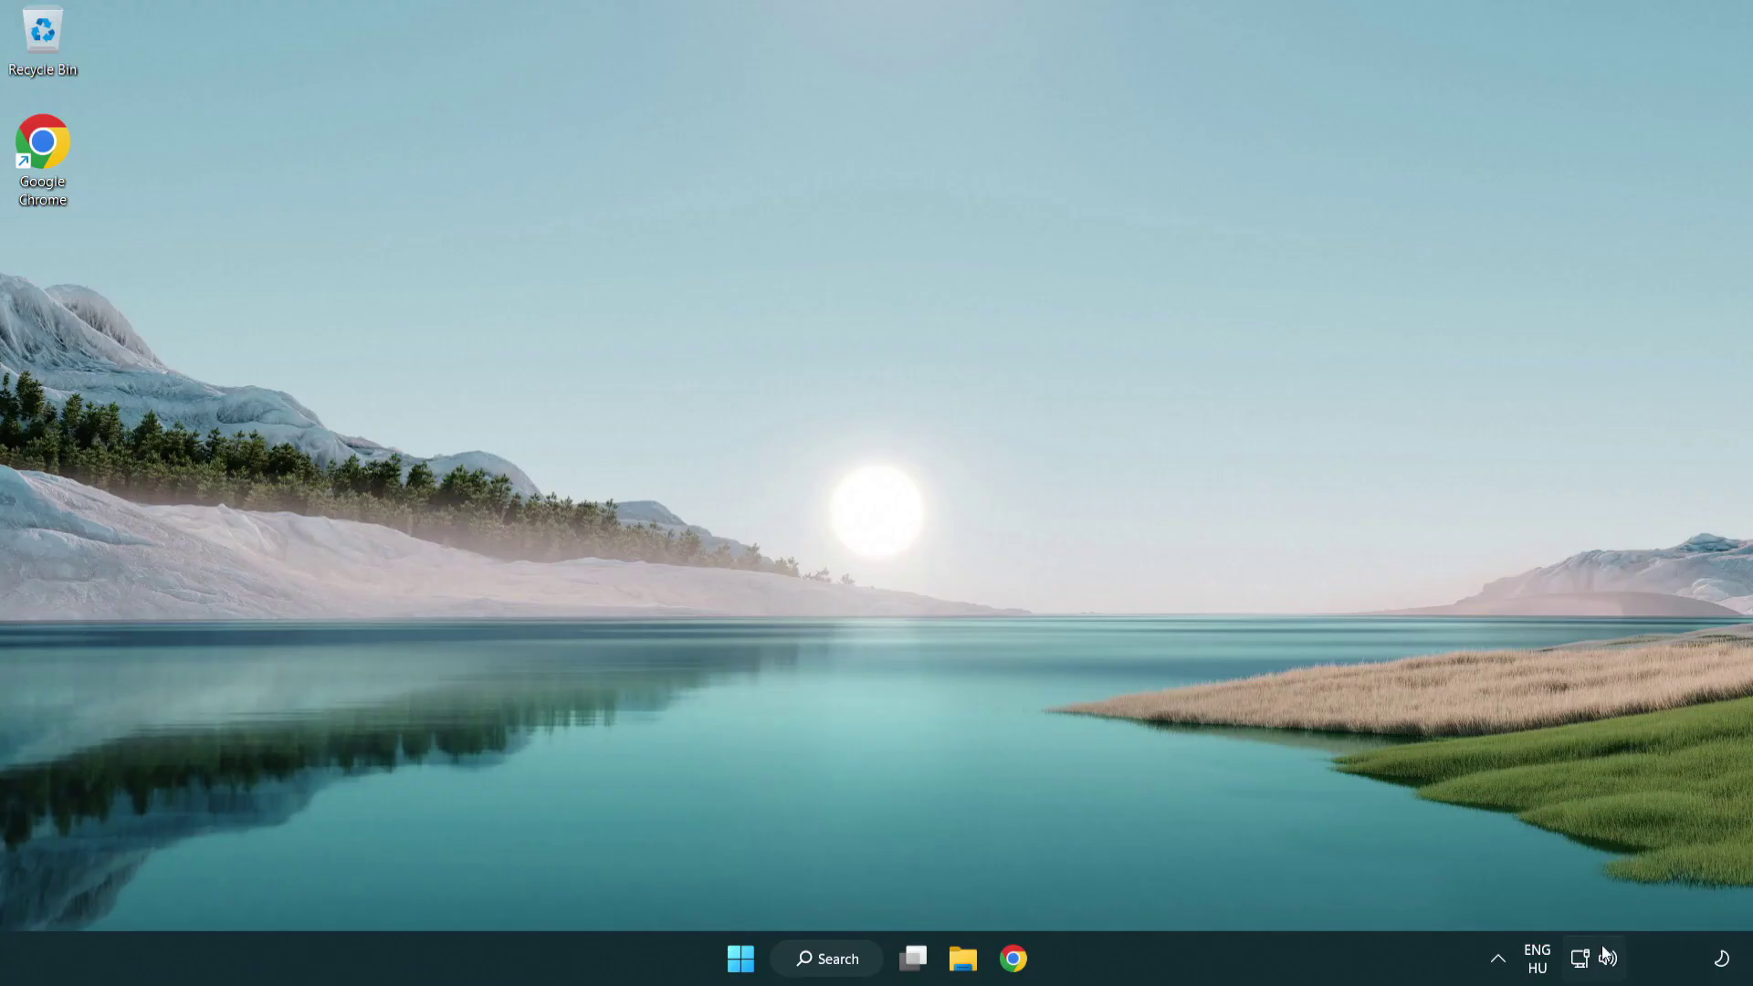
Step: Open the System > Sound page and raise the Speakers output volume to 100
right_click(1607, 959)
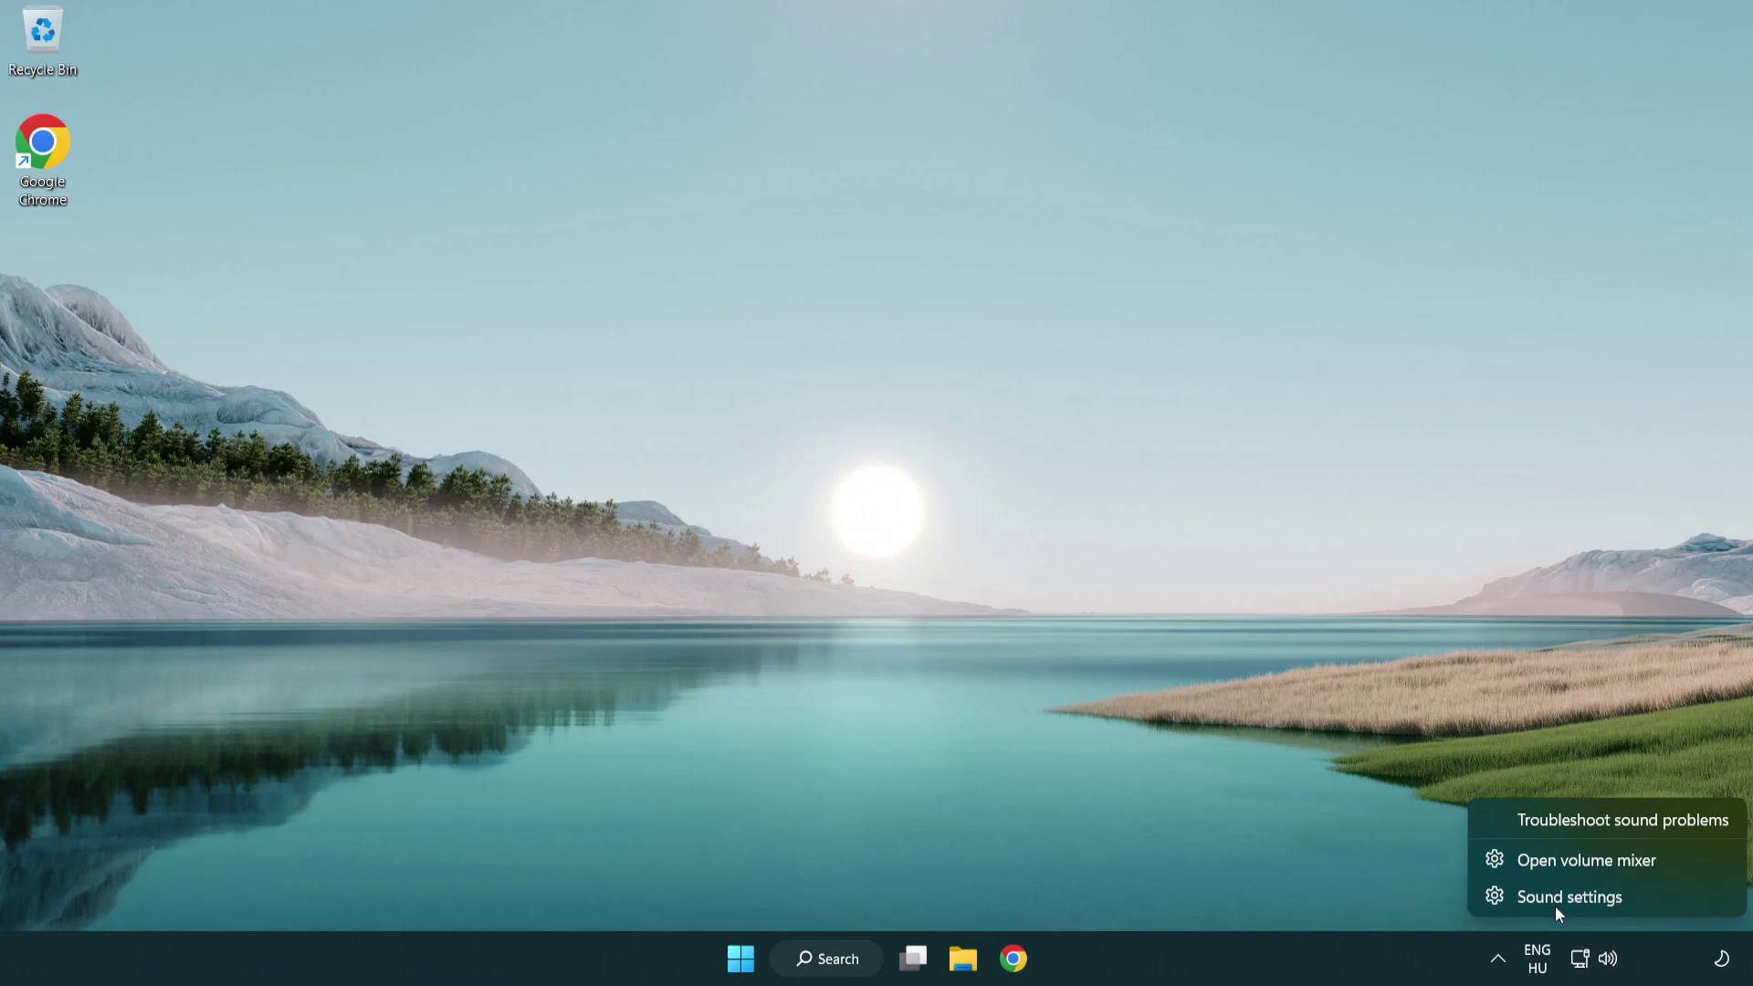
left_click(1677, 906)
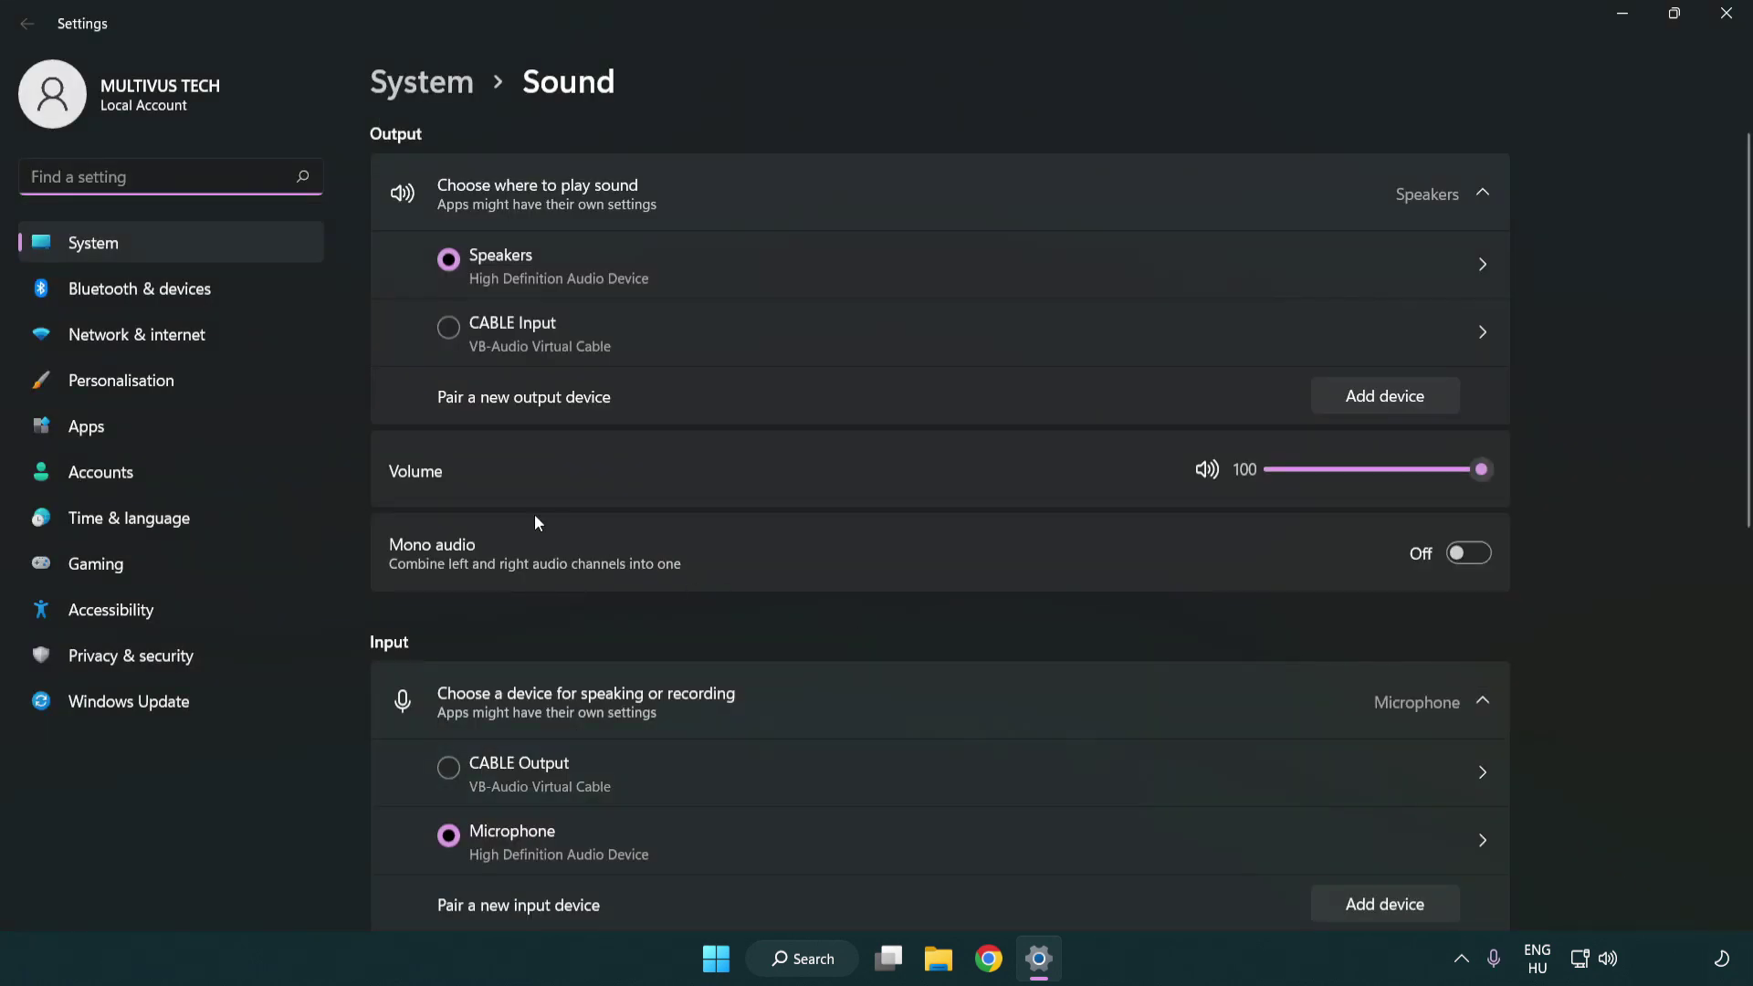
left_click_drag(1413, 476, 1565, 468)
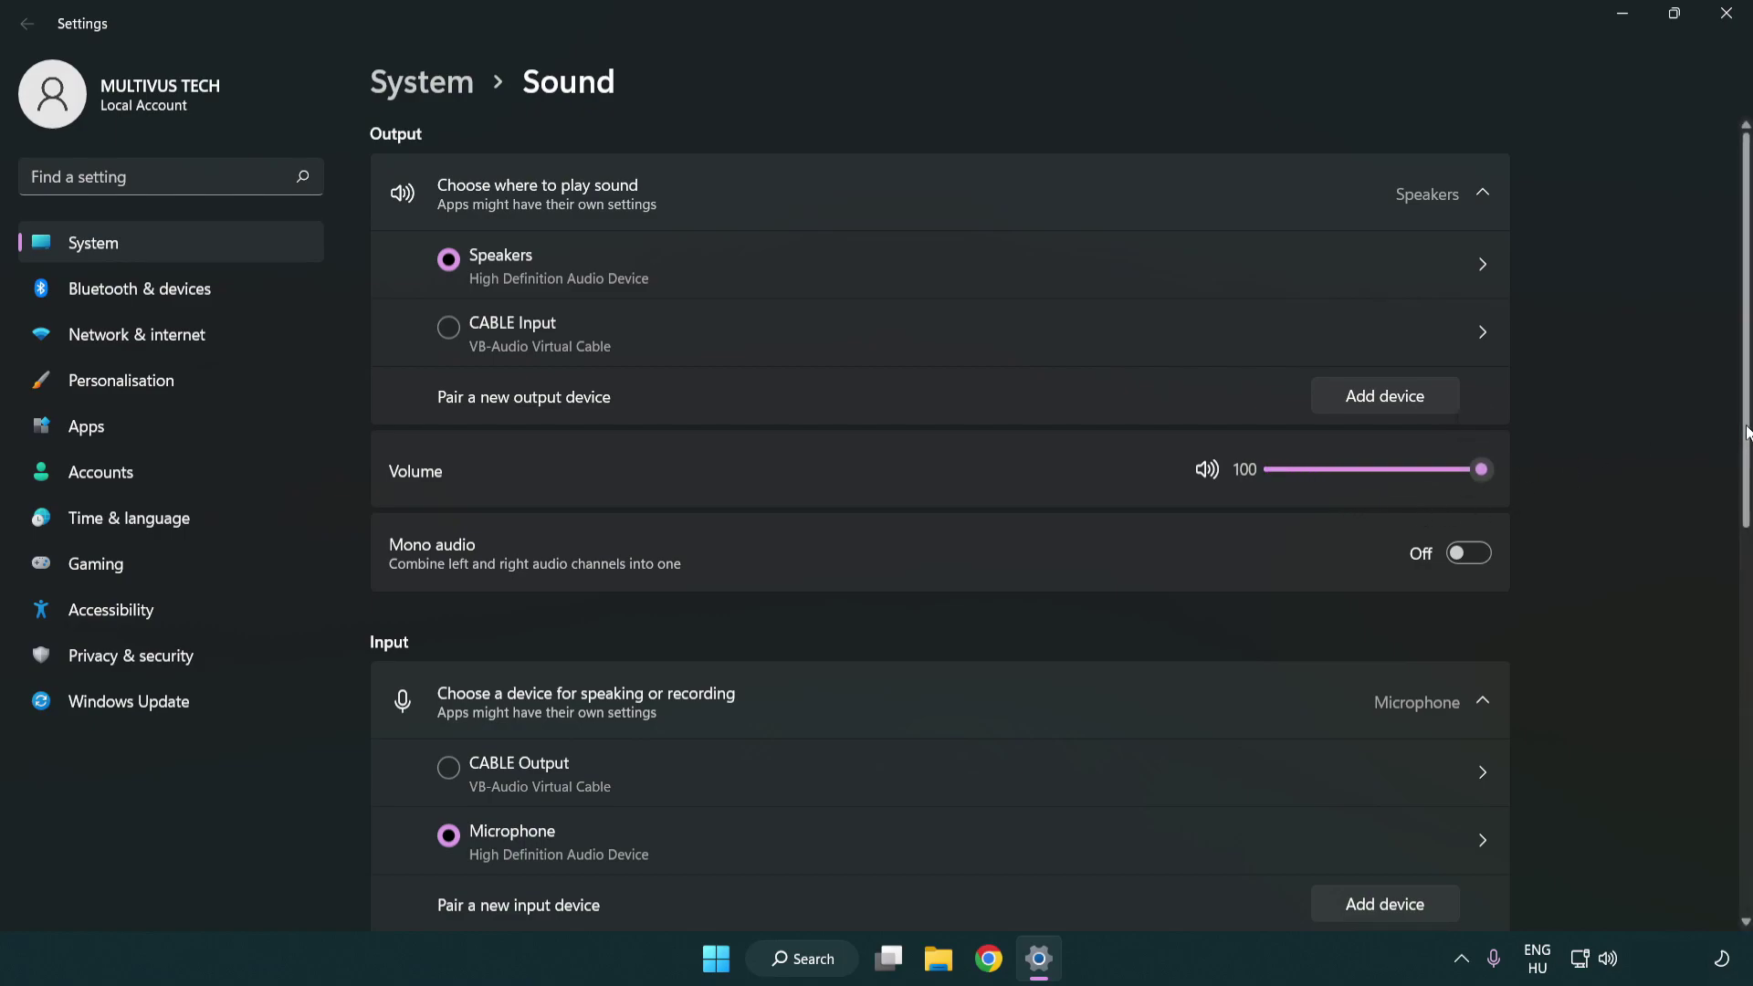
scroll(1747, 432, "down", 5)
scroll(1747, 432, "down", 2)
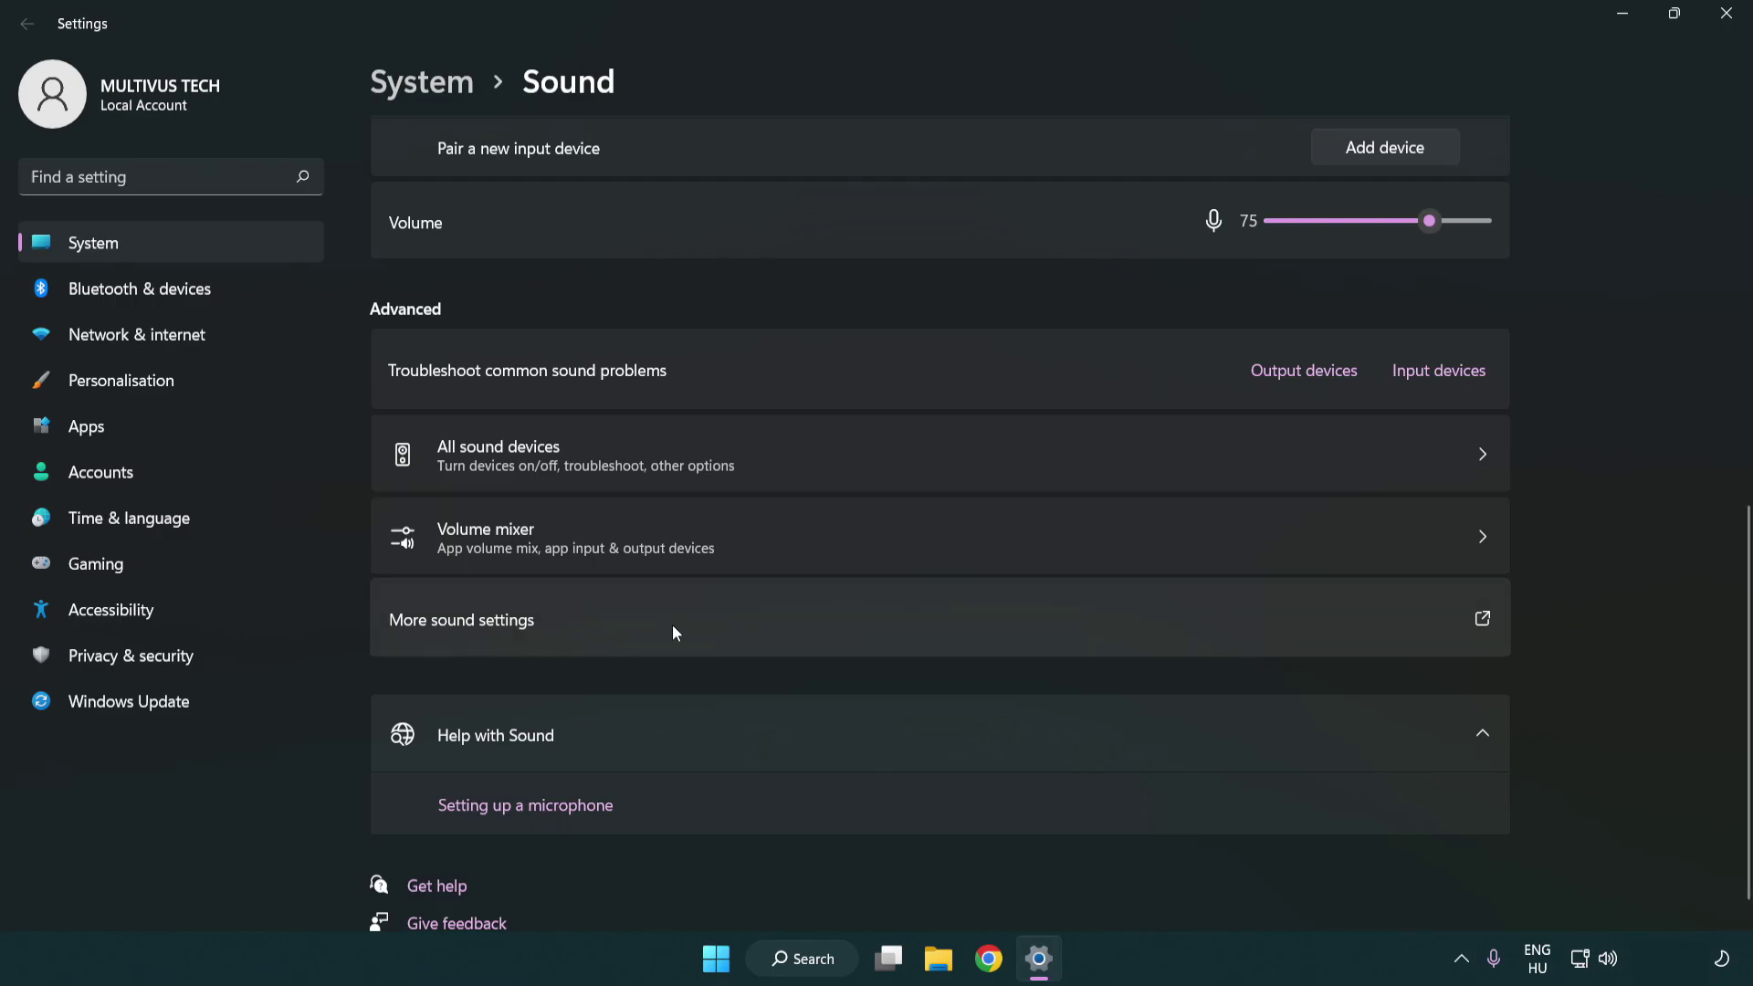
Step: Disable CABLE Input on the Playback tab of the classic Sound window, leaving Speakers active
left_click(673, 627)
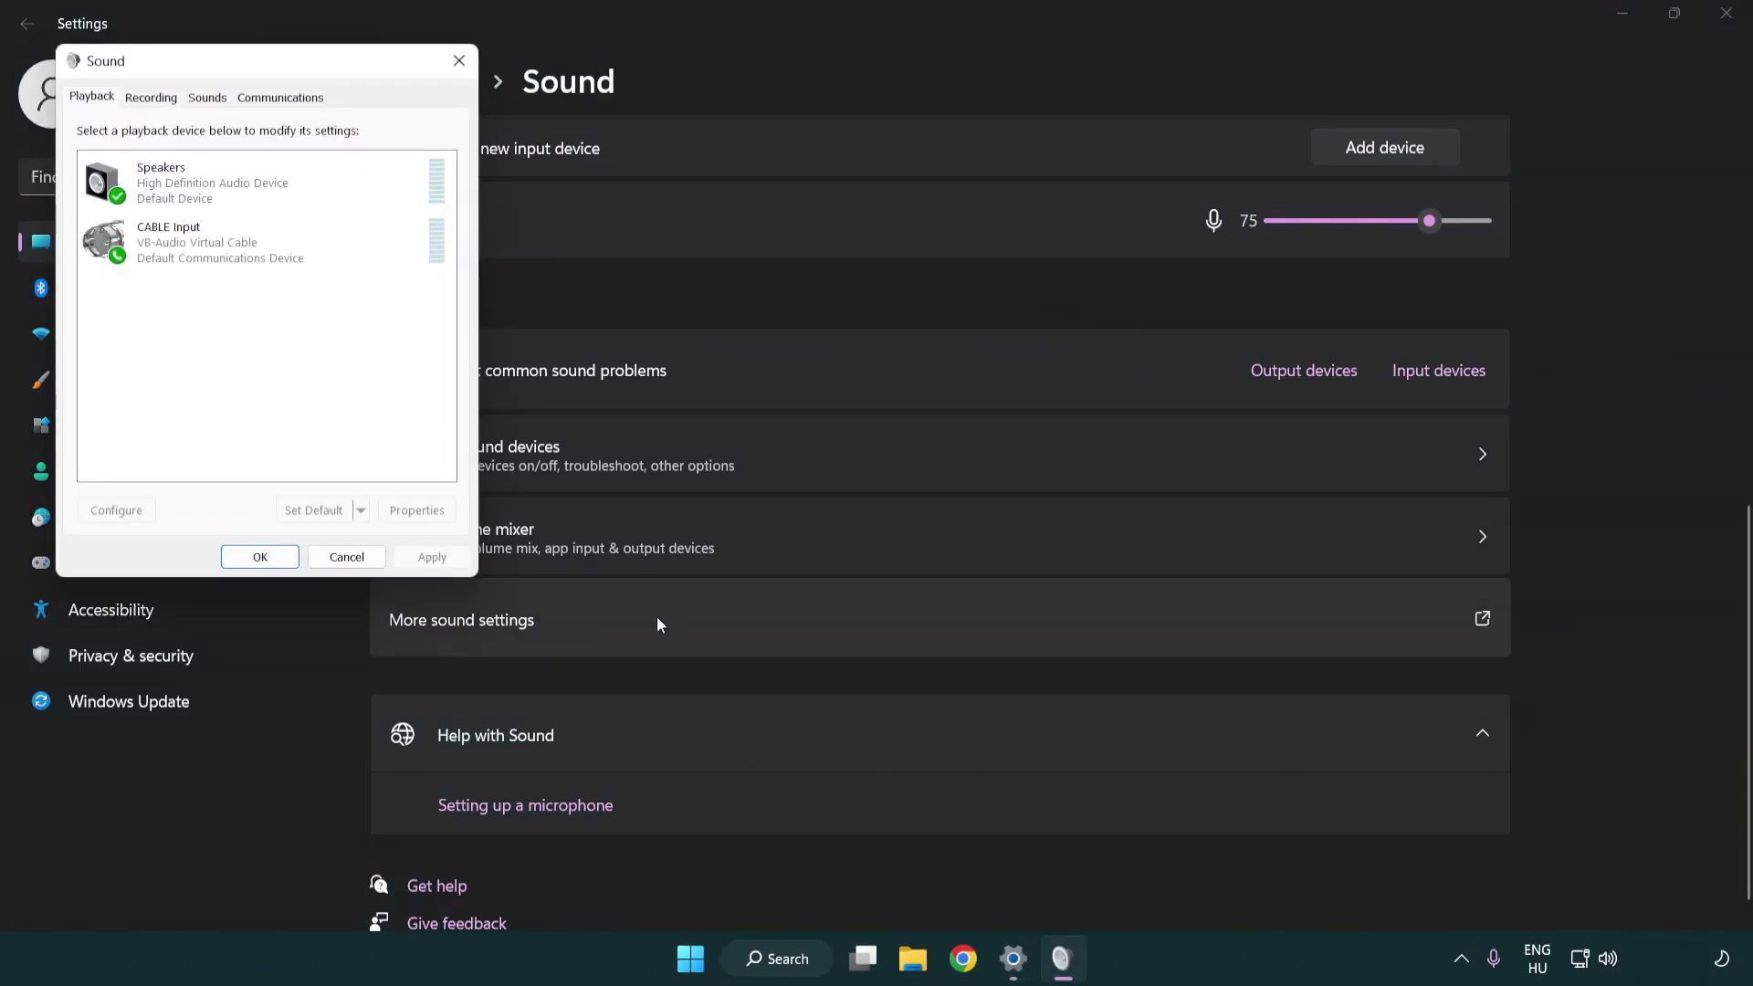
left_click_drag(310, 69, 900, 233)
left_click(841, 420)
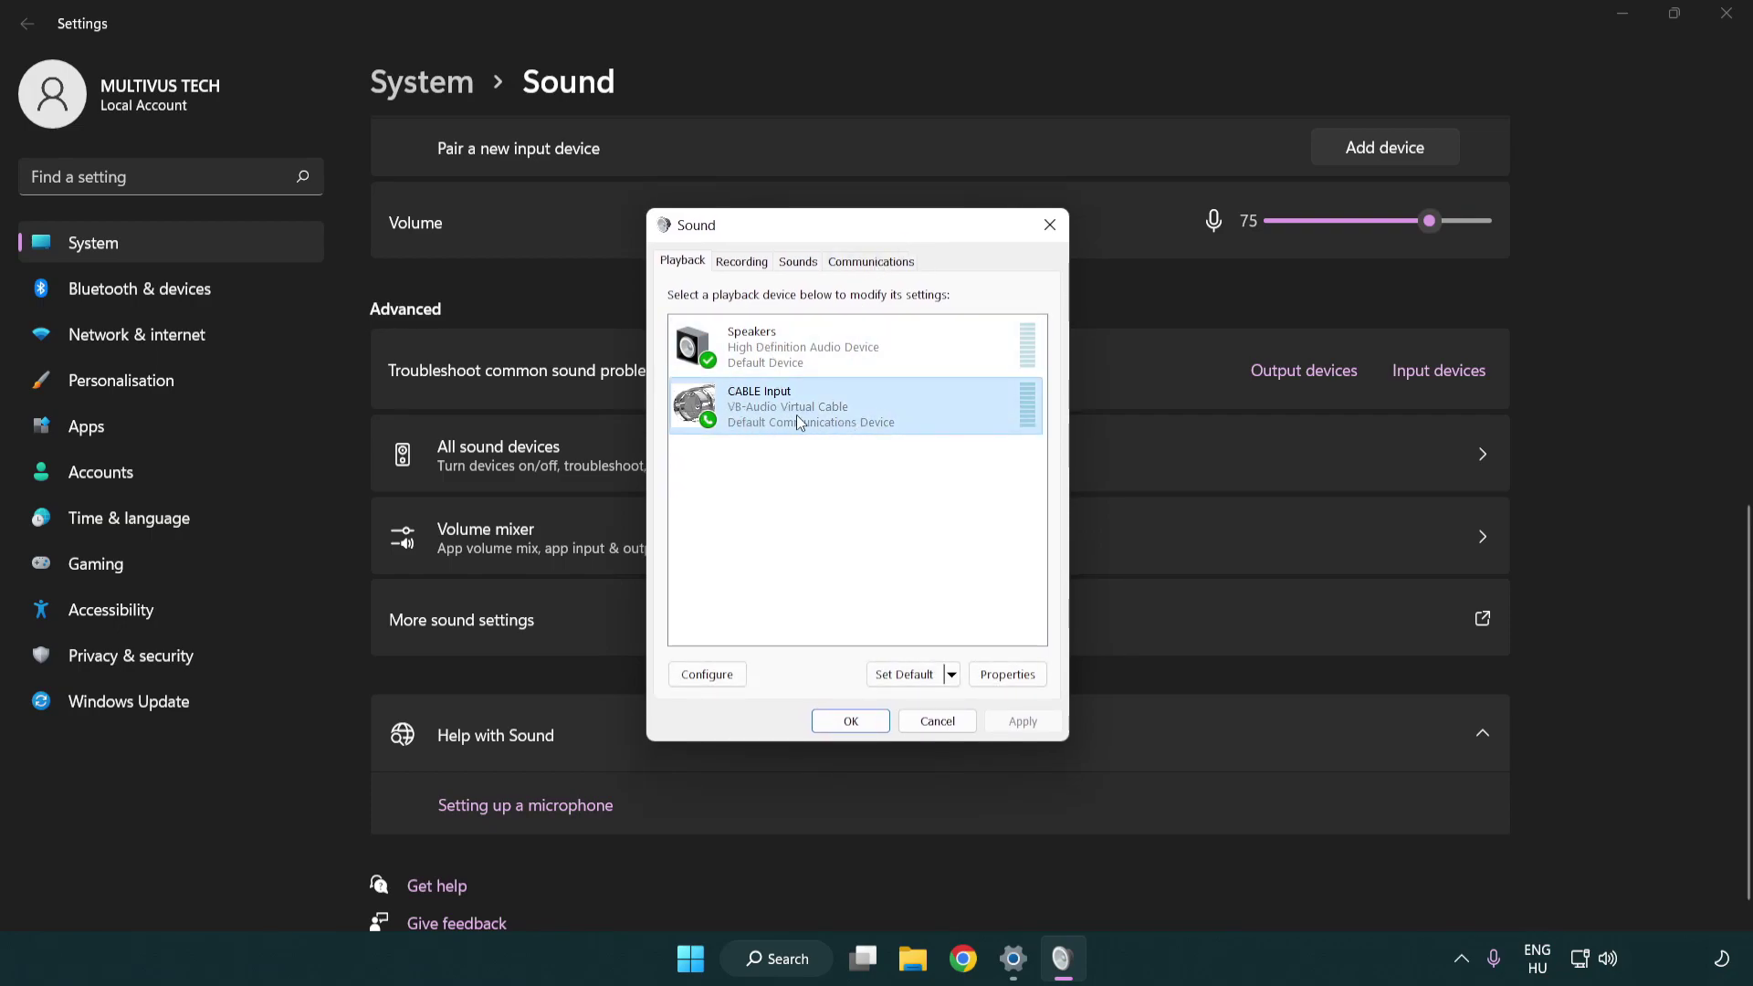
right_click(797, 417)
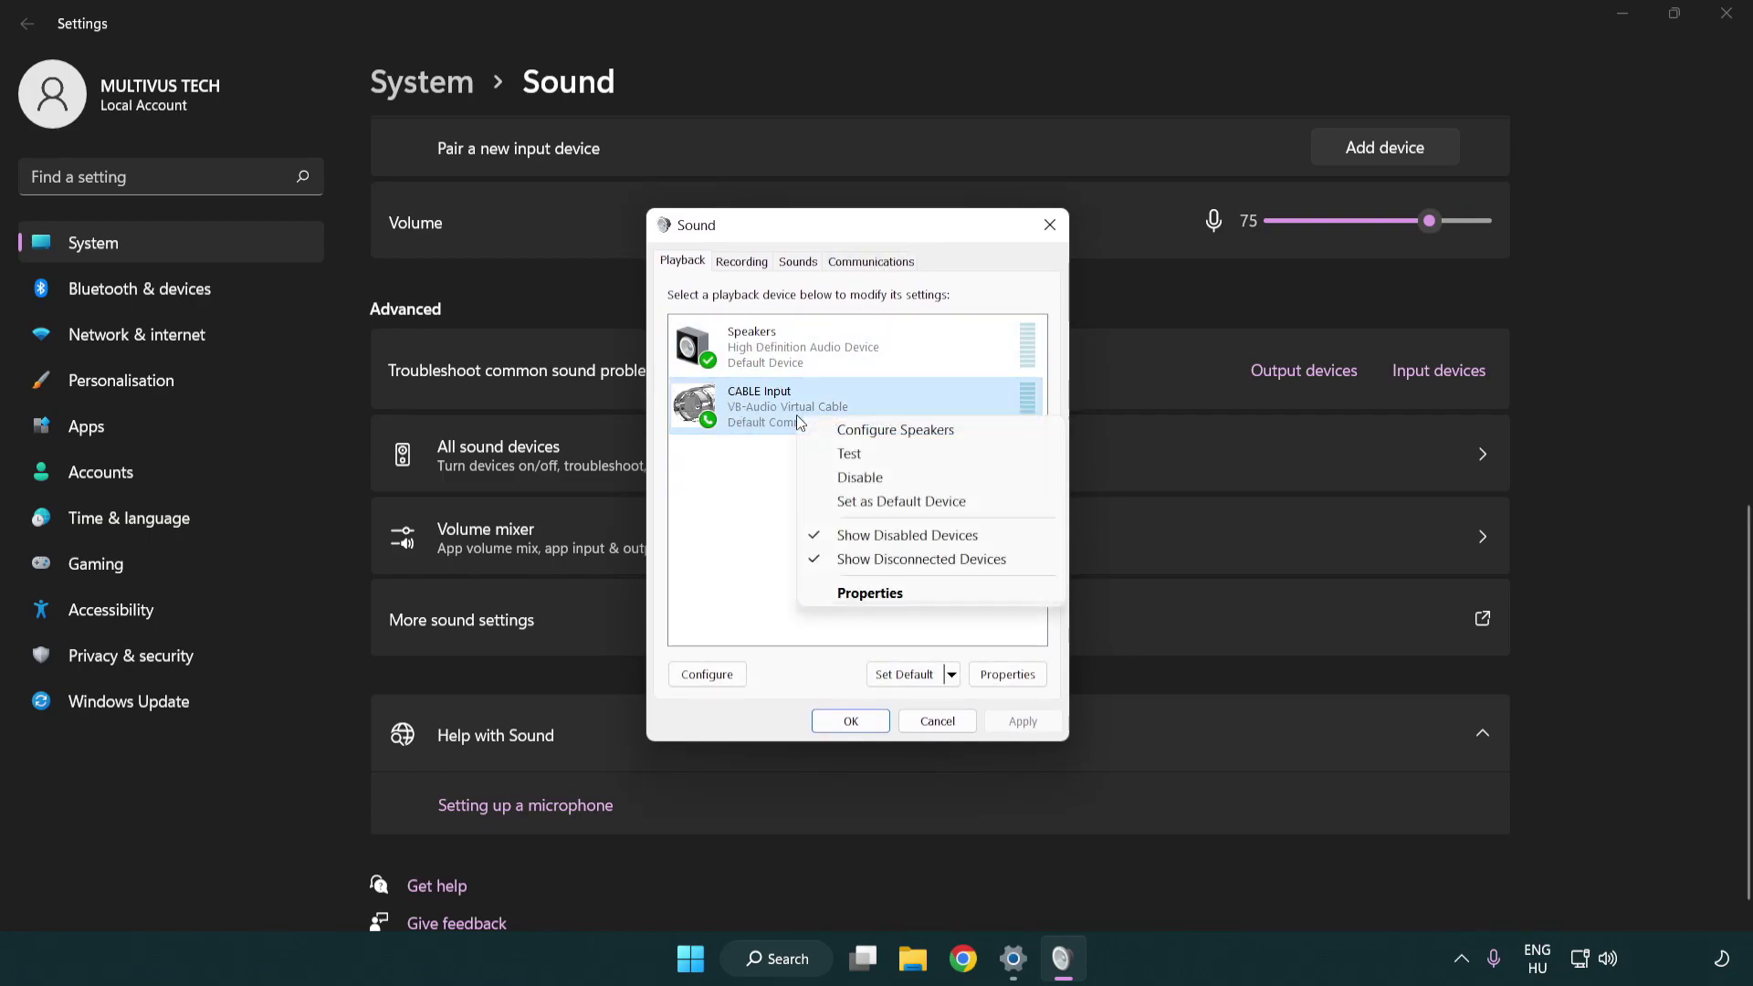
left_click(906, 478)
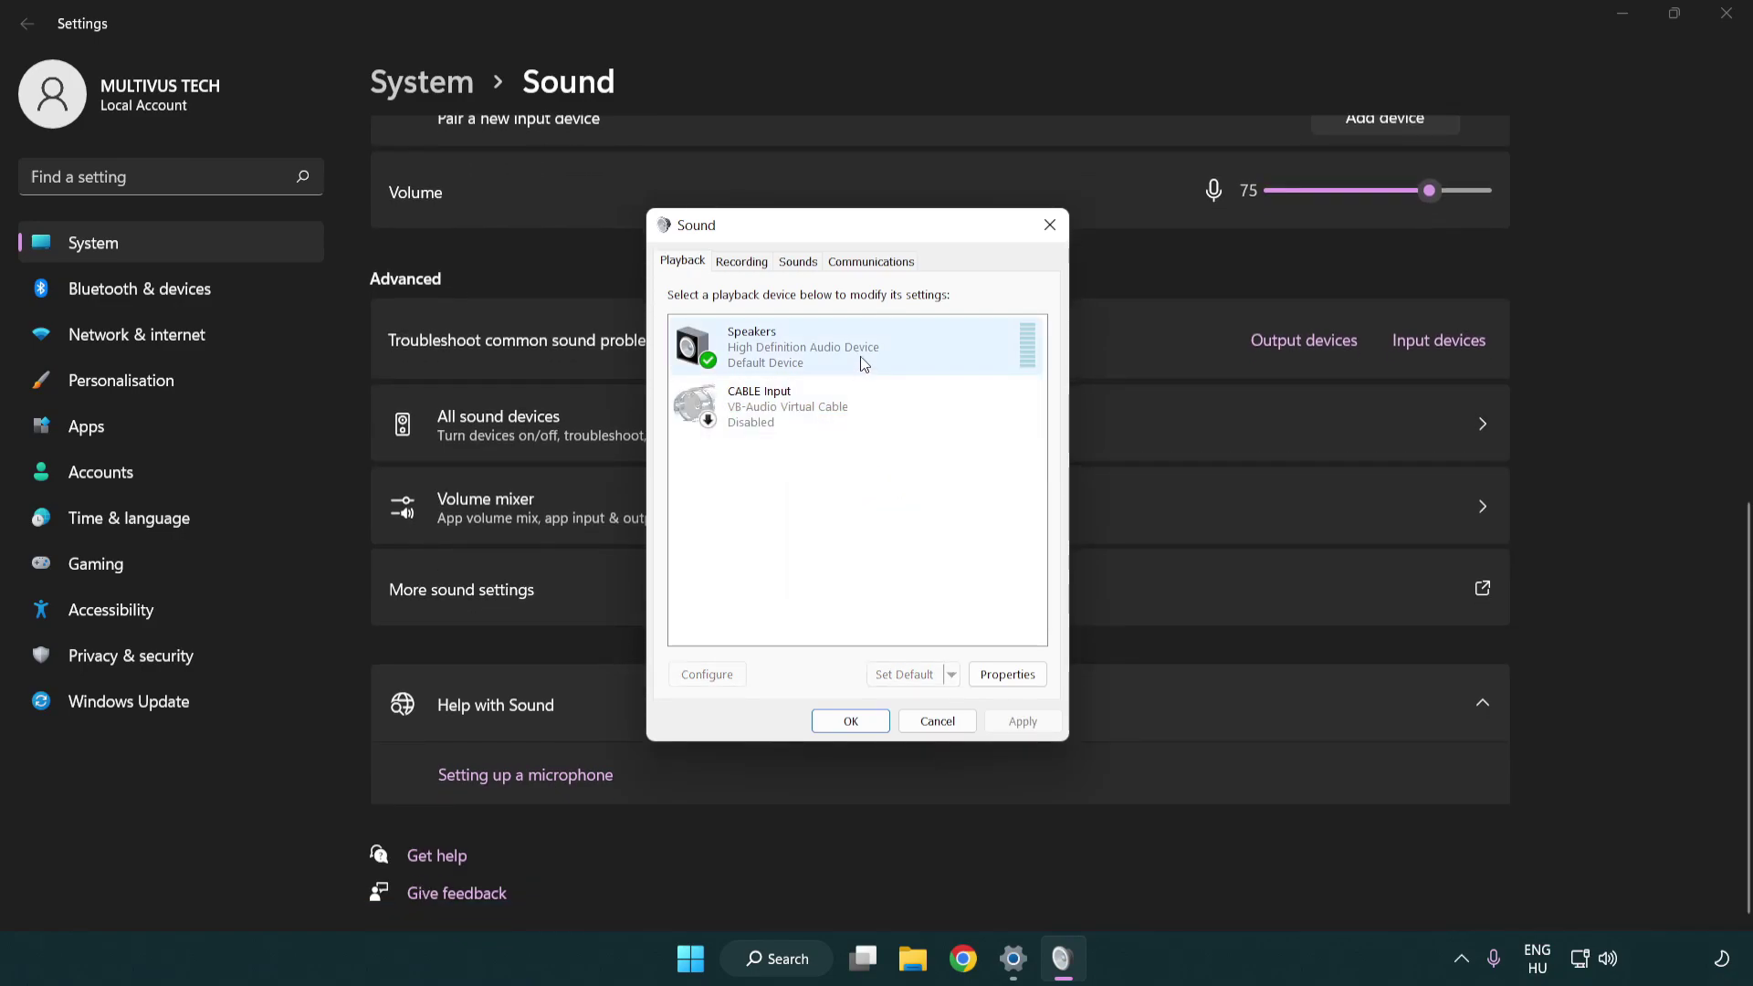
right_click(893, 353)
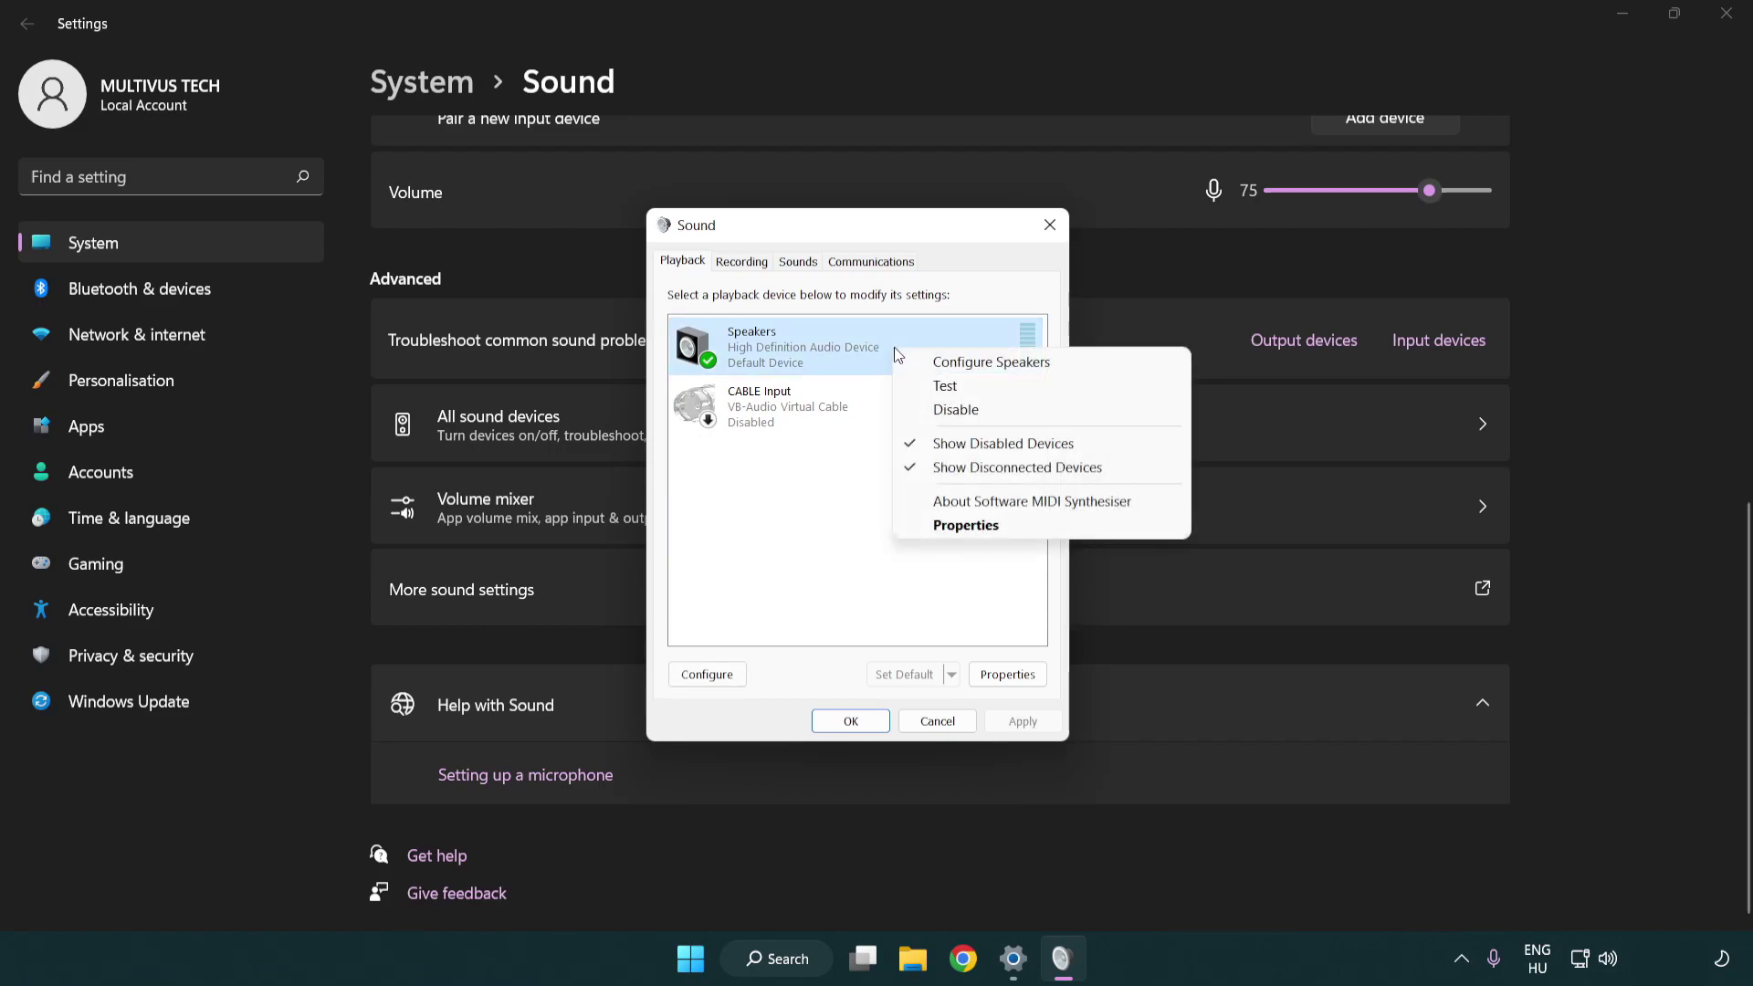
Step: Configure Speakers as 7.1 Surround, keeping all optional and full-range speakers enabled
left_click(965, 362)
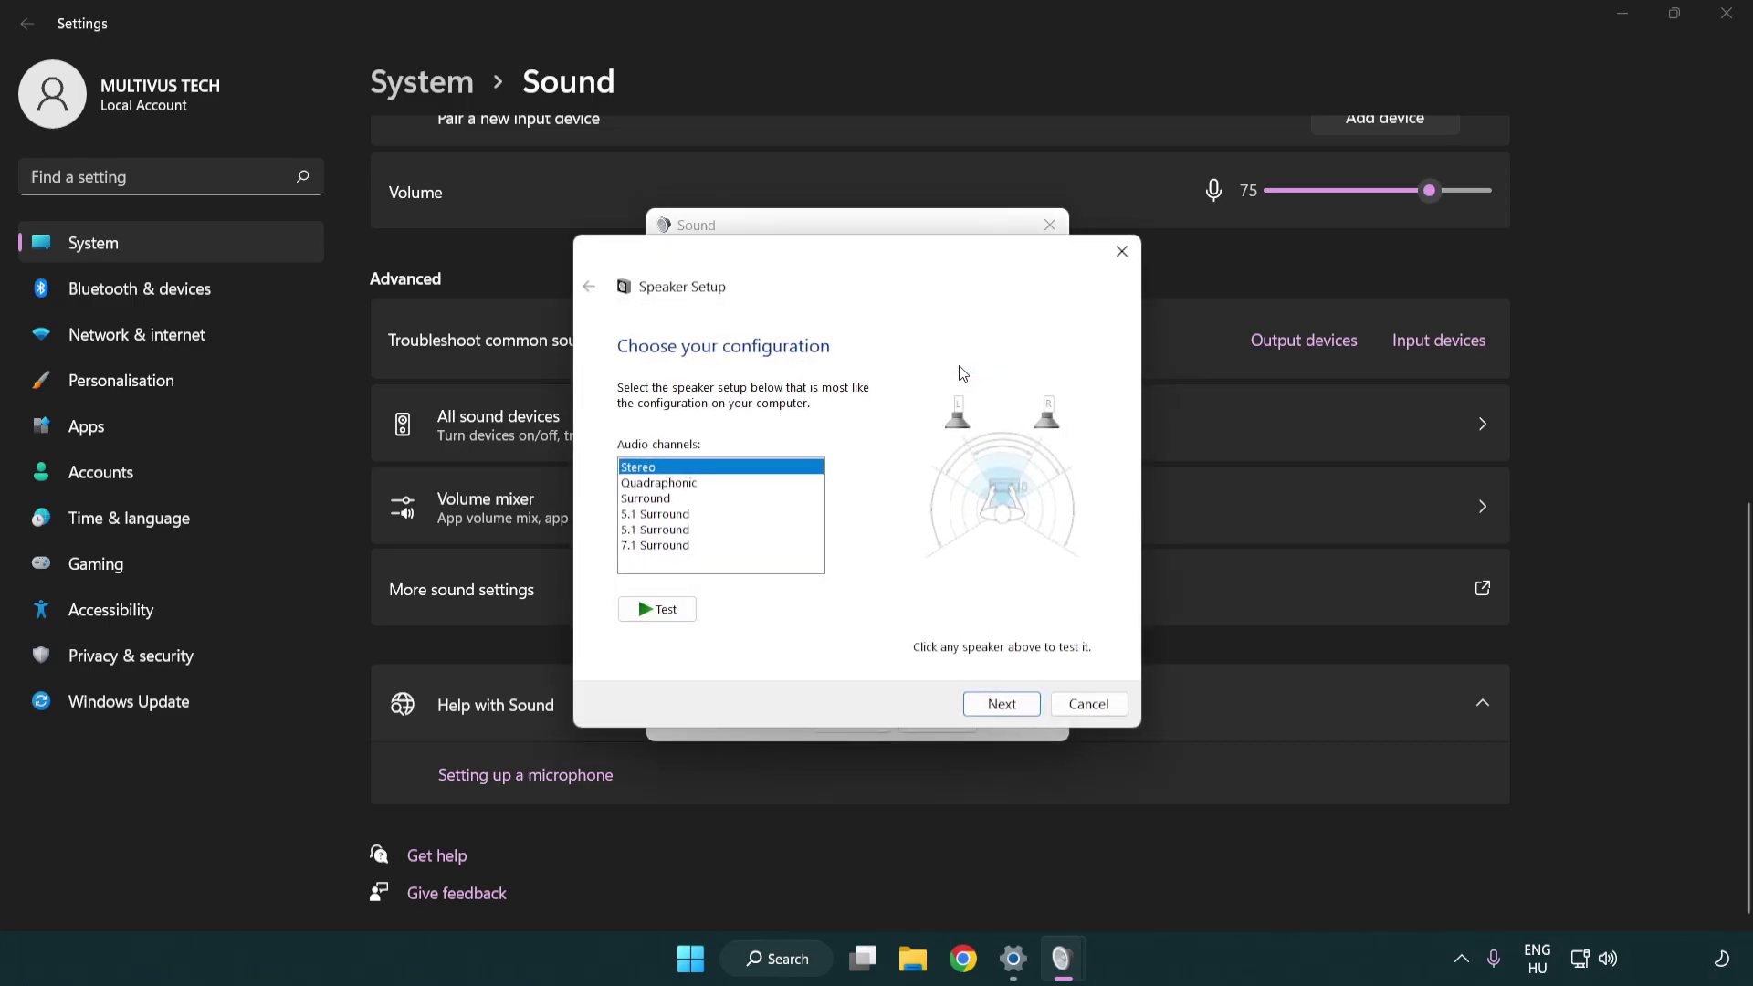
left_click(696, 513)
left_click(696, 545)
left_click(1002, 704)
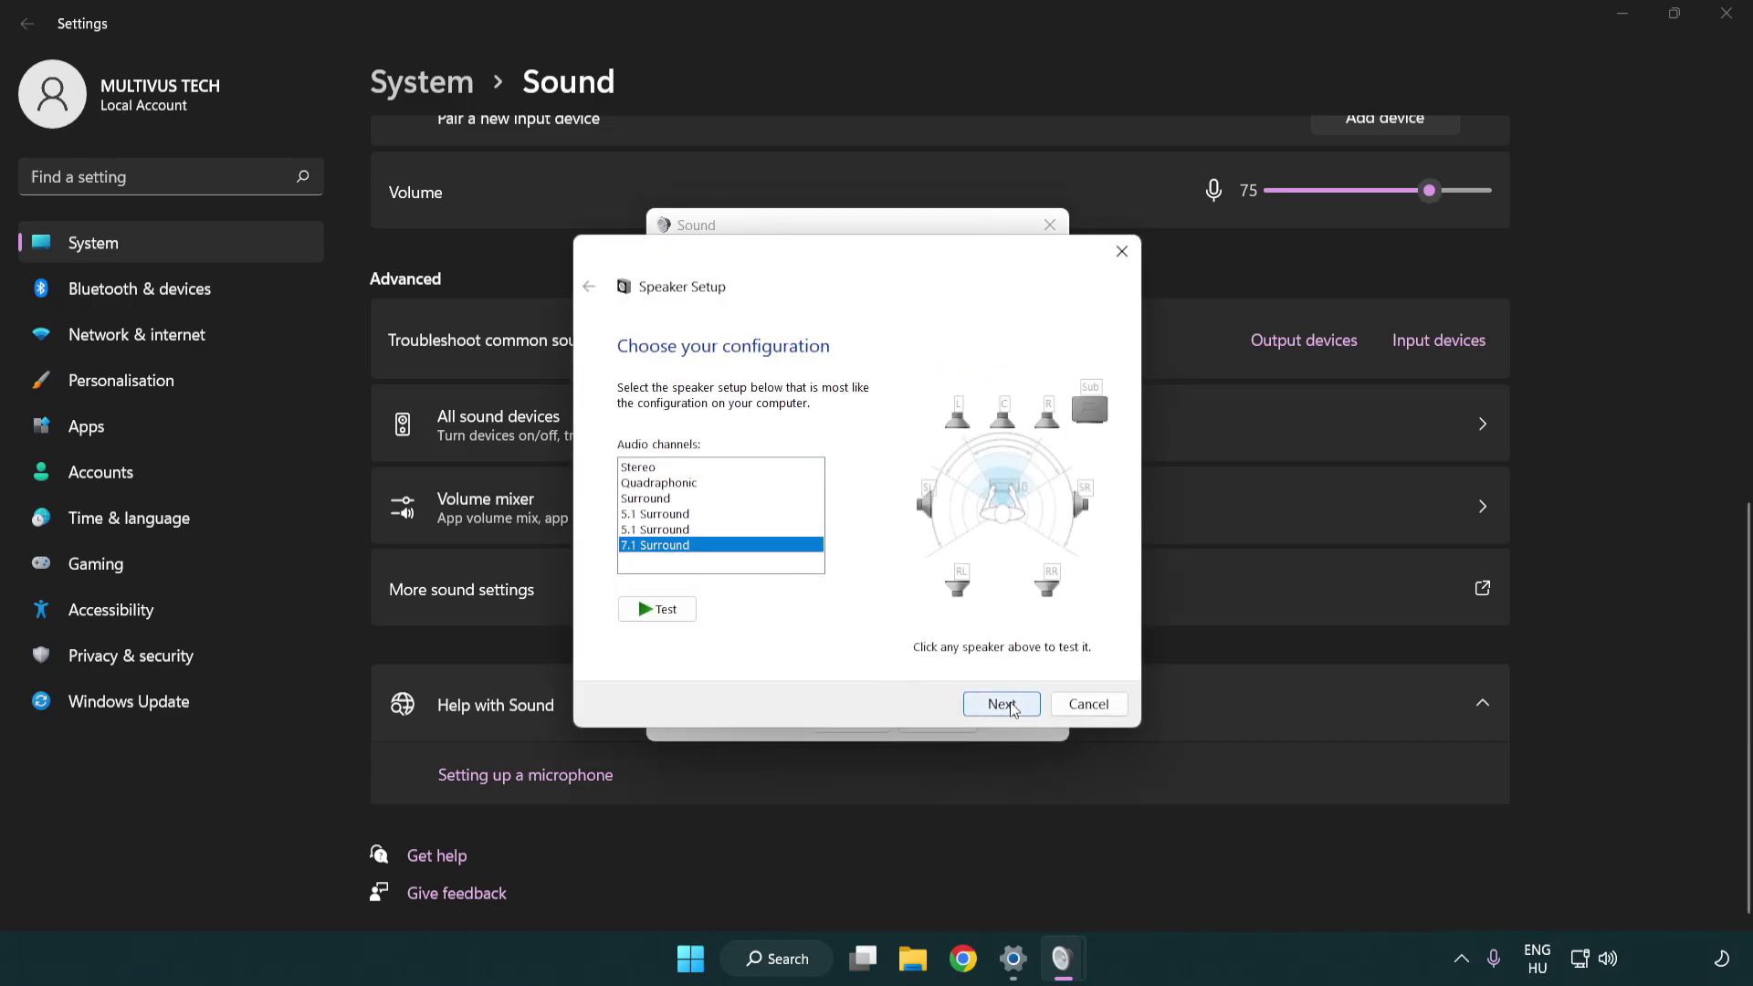
left_click(993, 703)
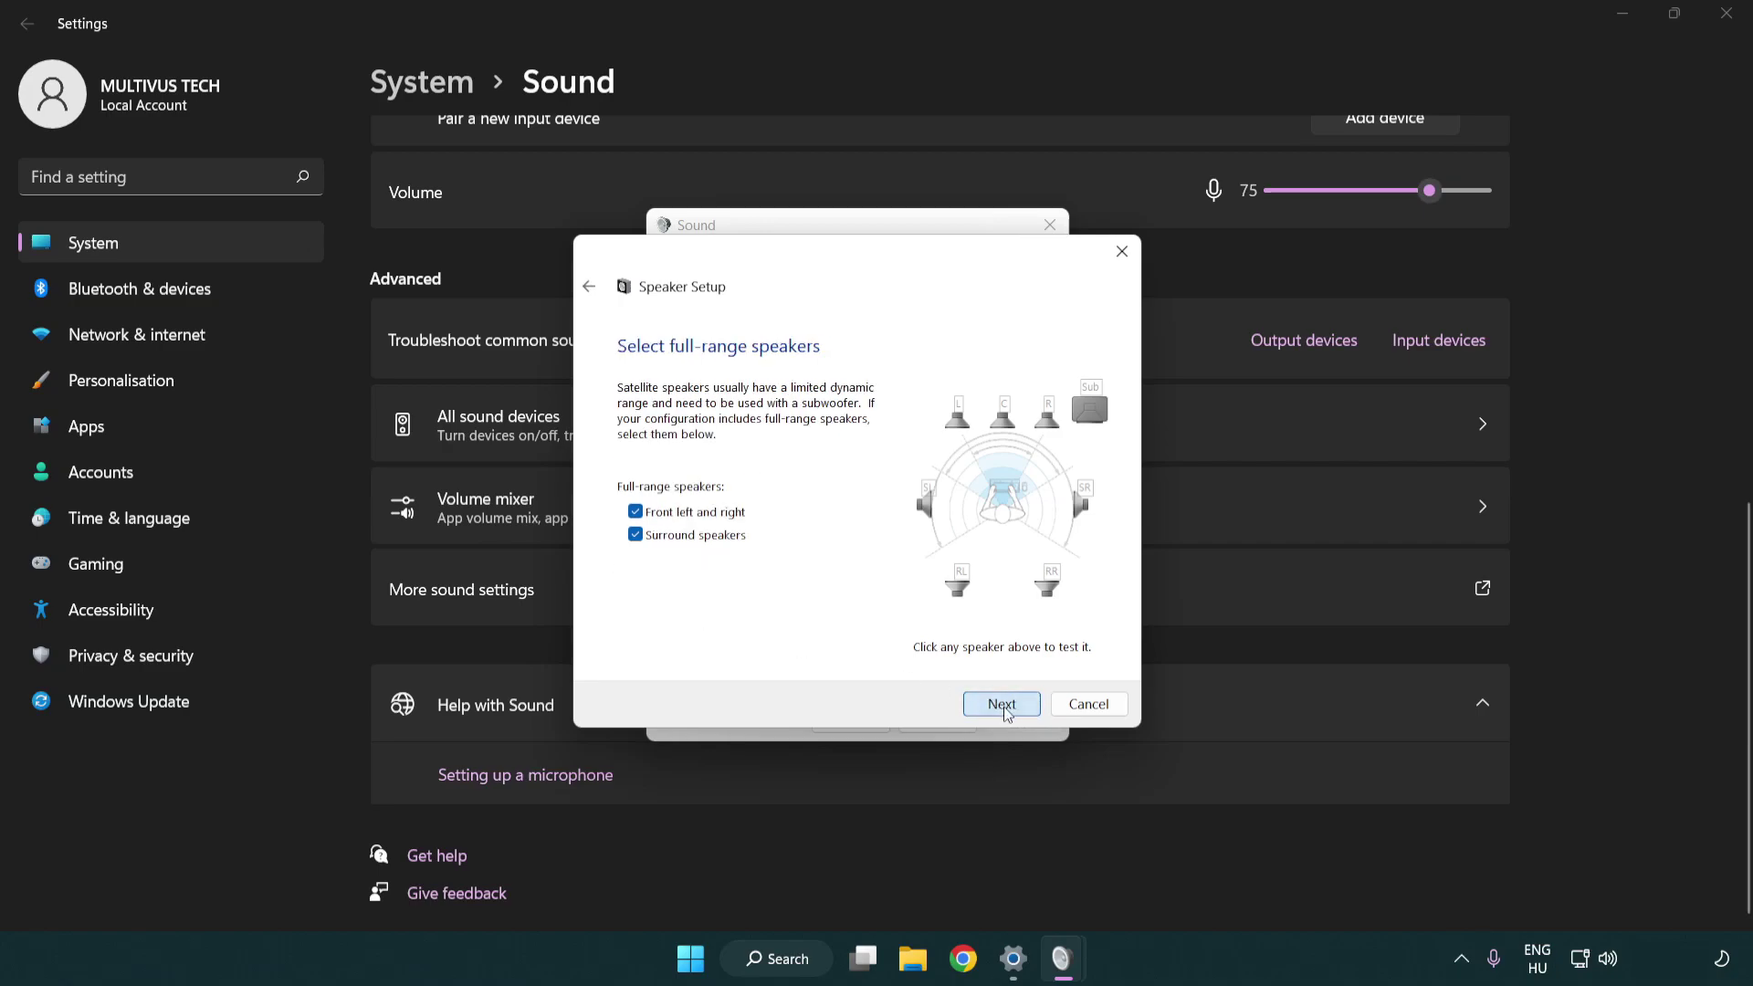
left_click(980, 702)
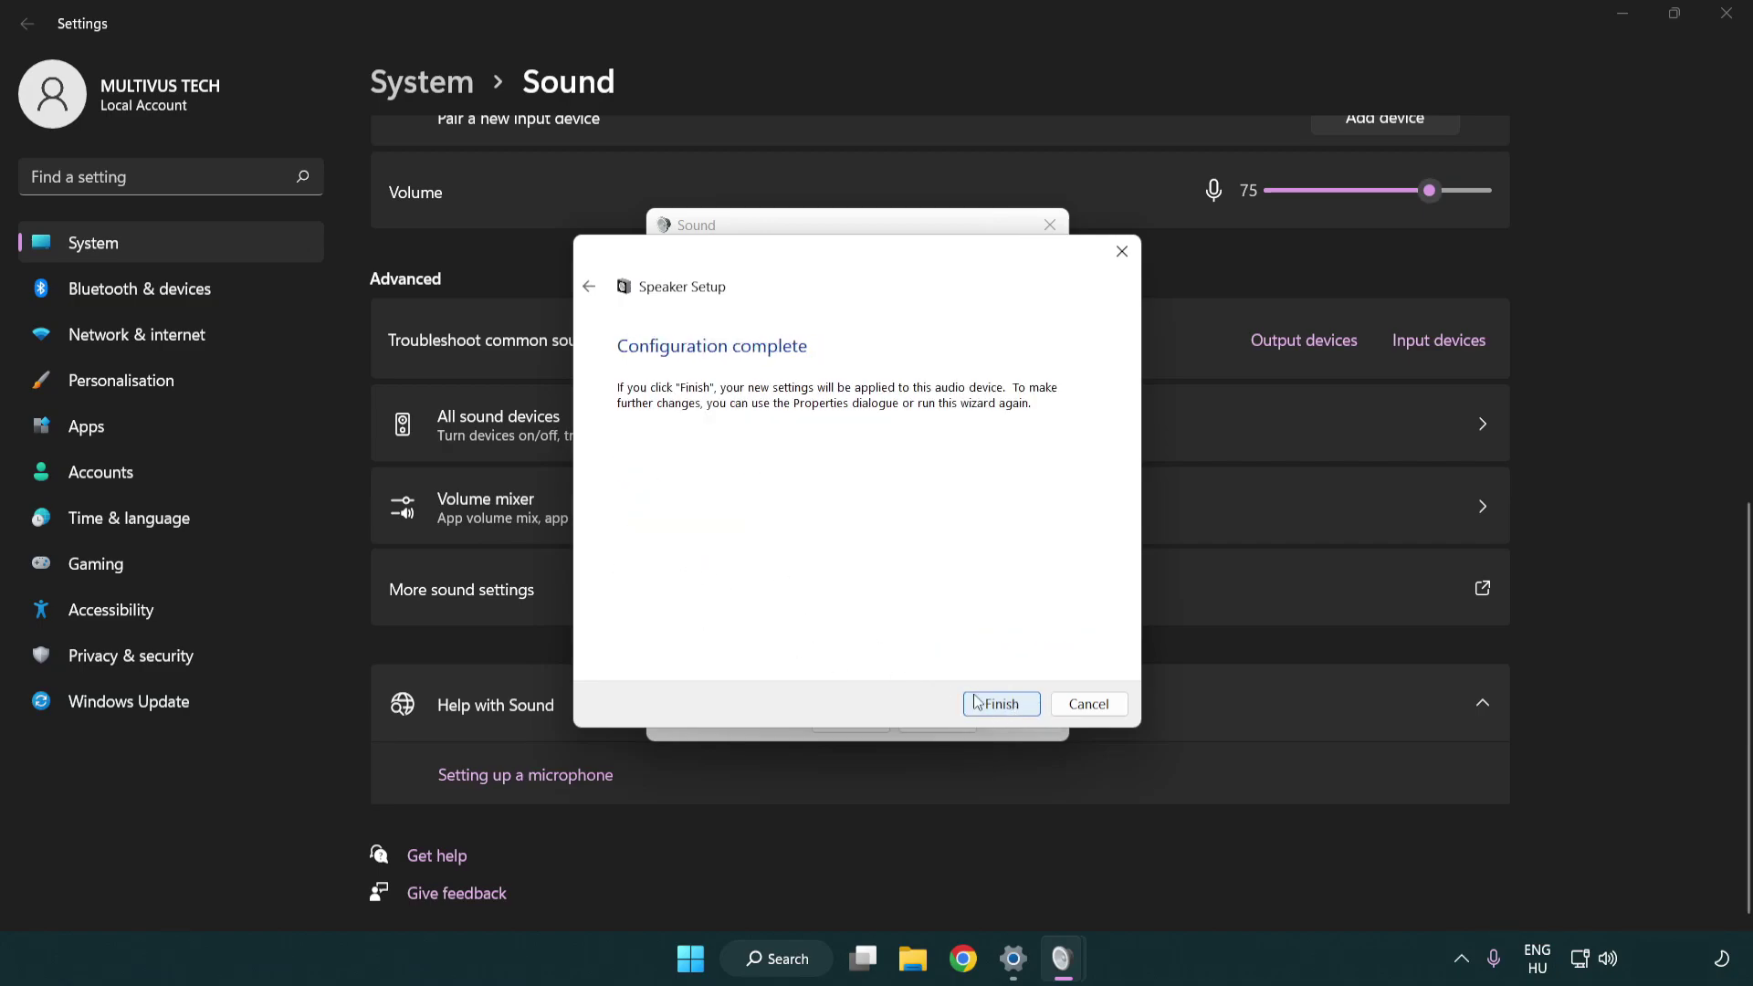
left_click(995, 704)
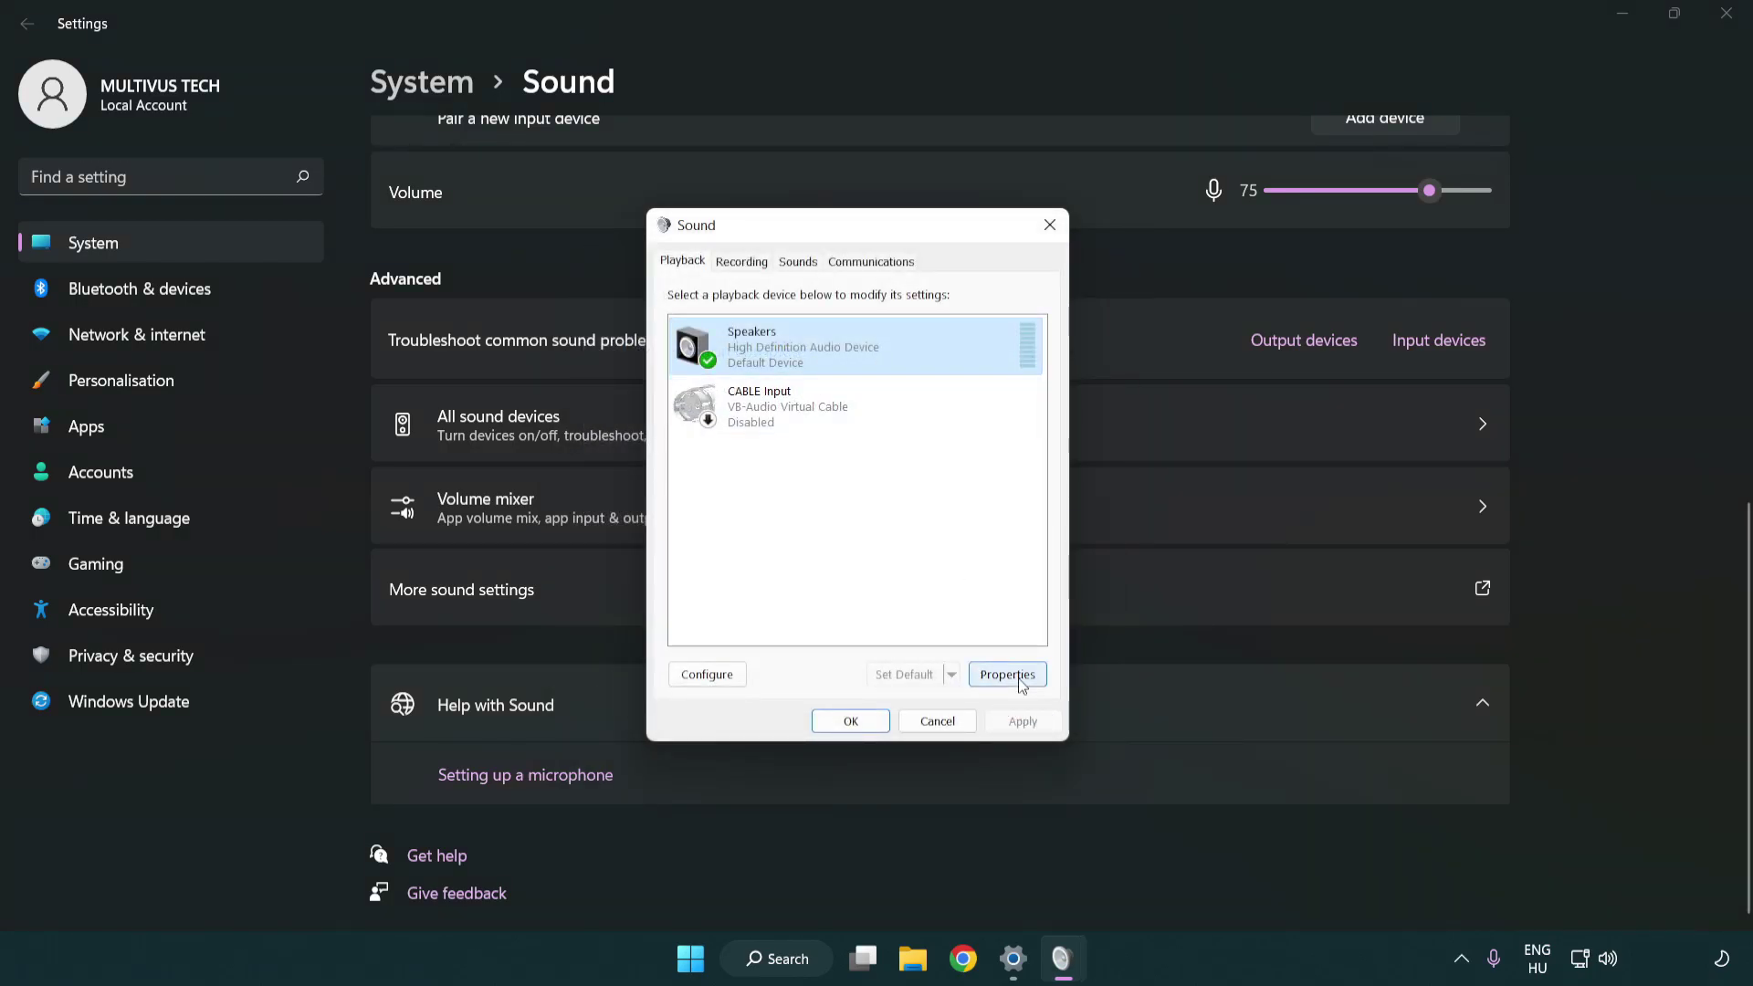
Step: In Speakers Properties, turn off all audio enhancements
left_click(1007, 675)
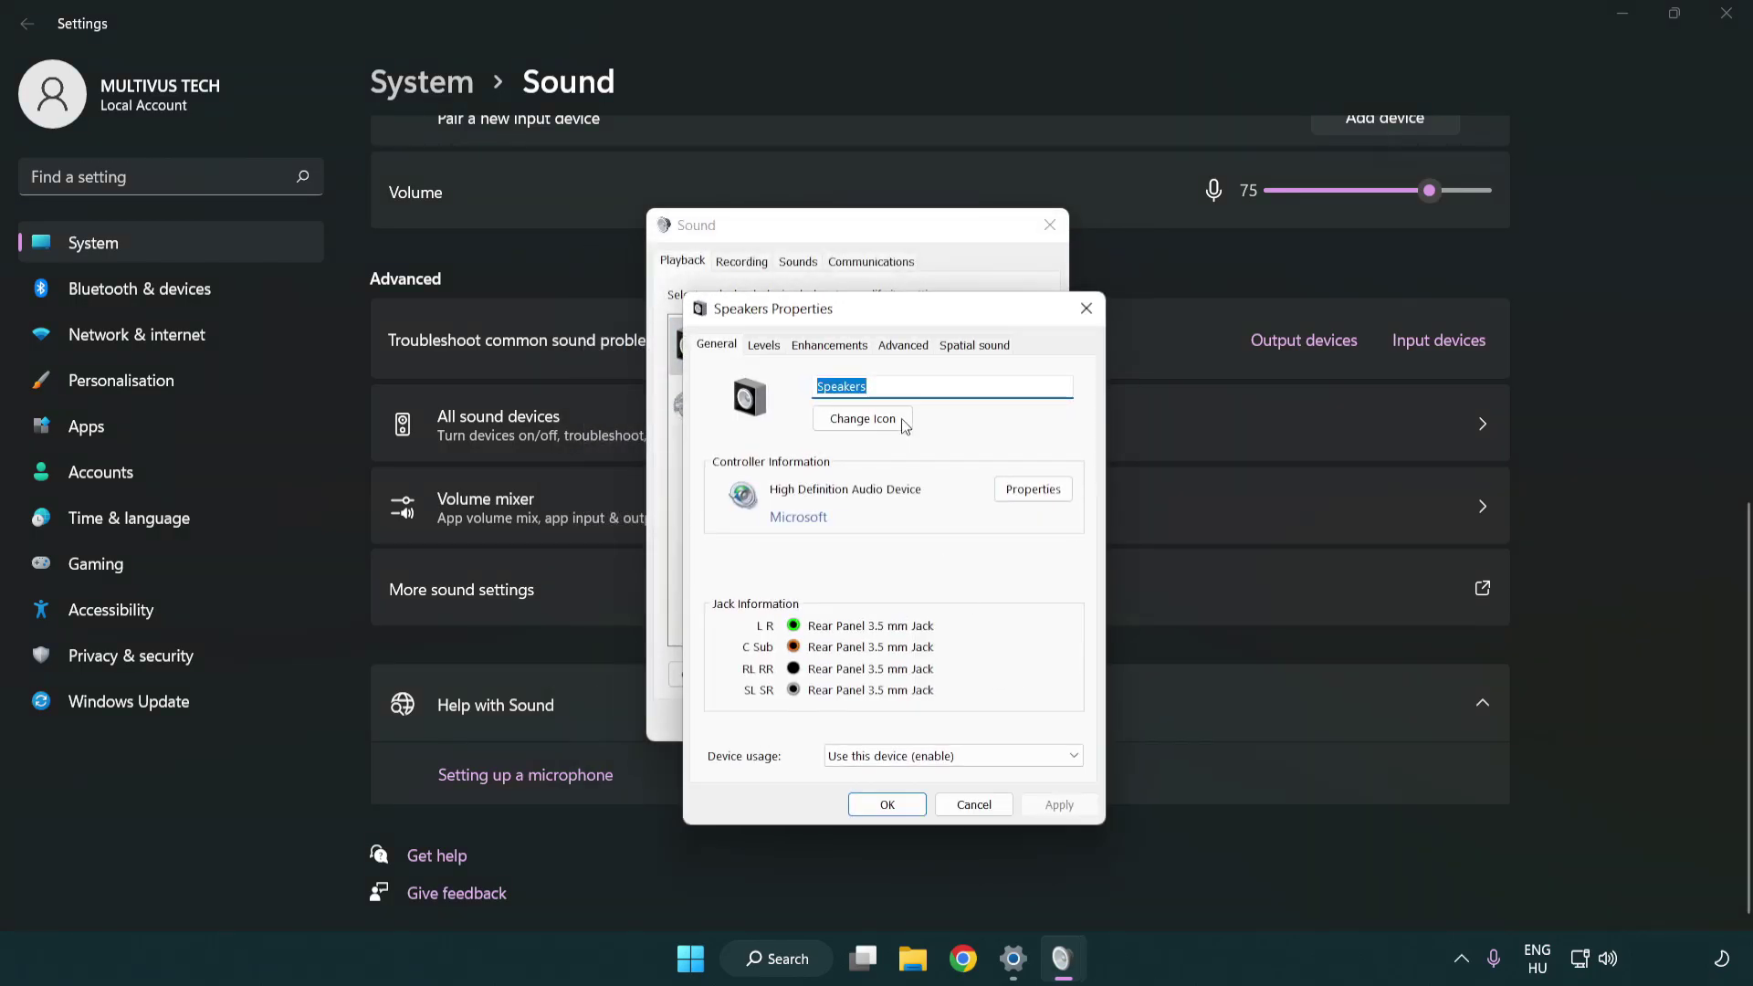
left_click_drag(885, 314, 853, 240)
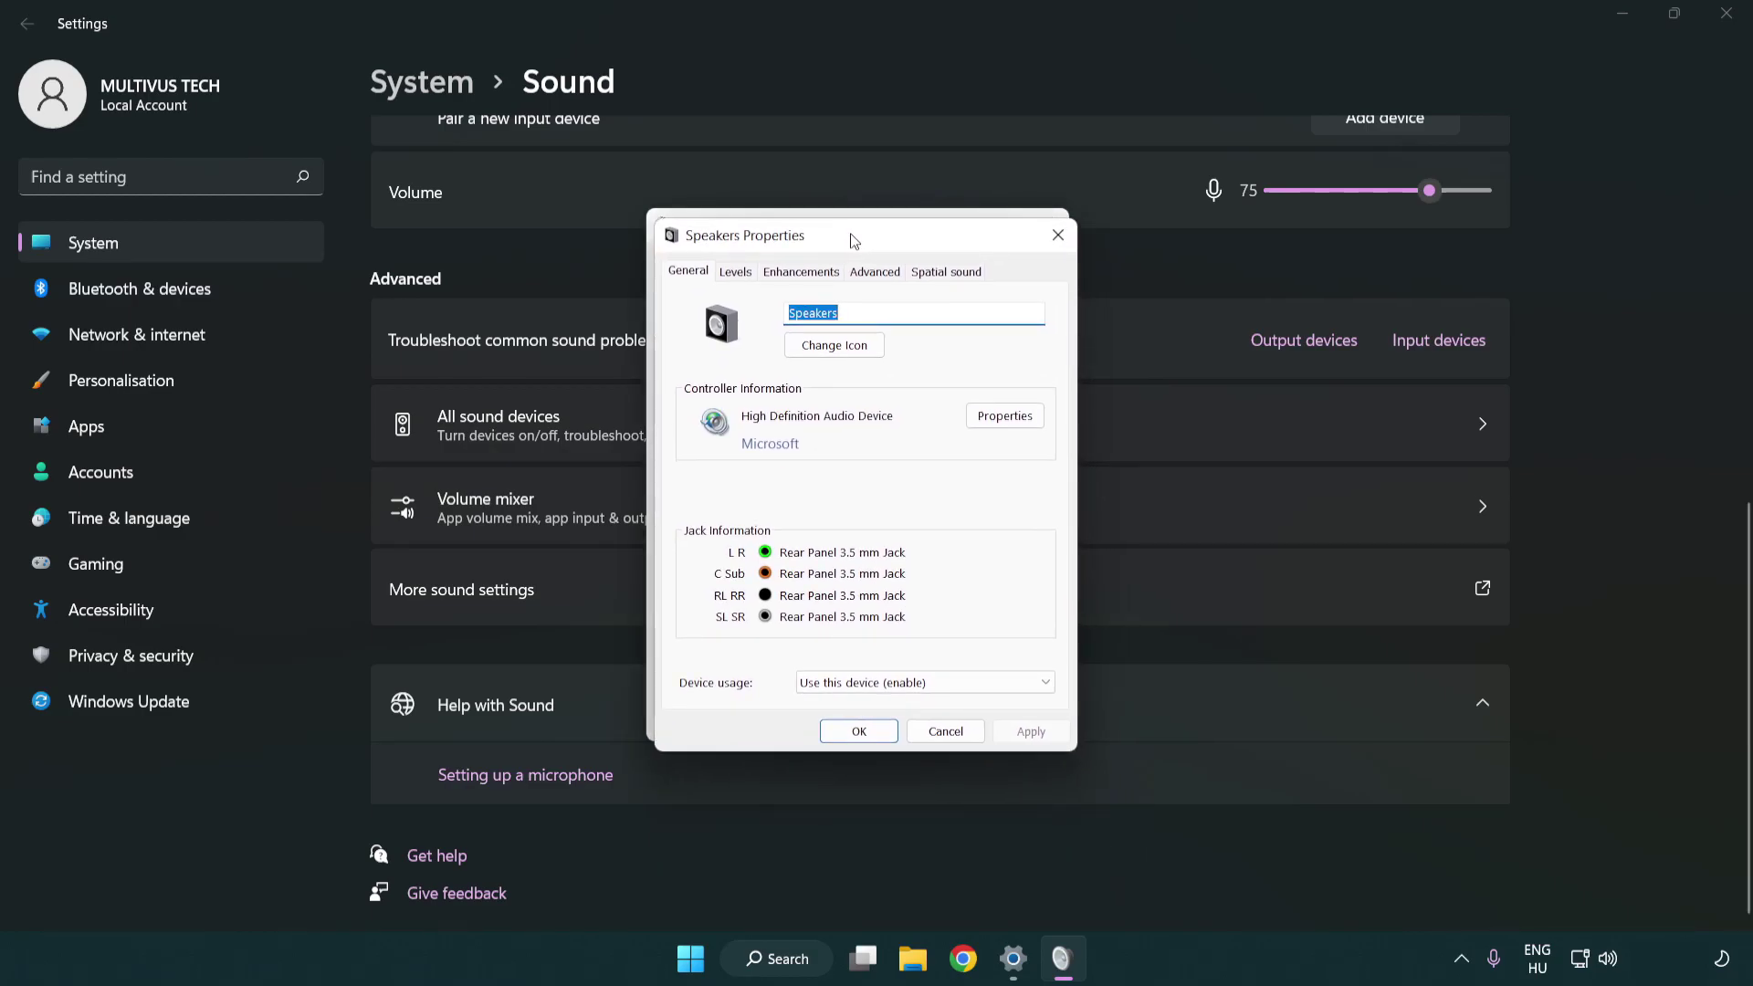
left_click(801, 271)
left_click(691, 366)
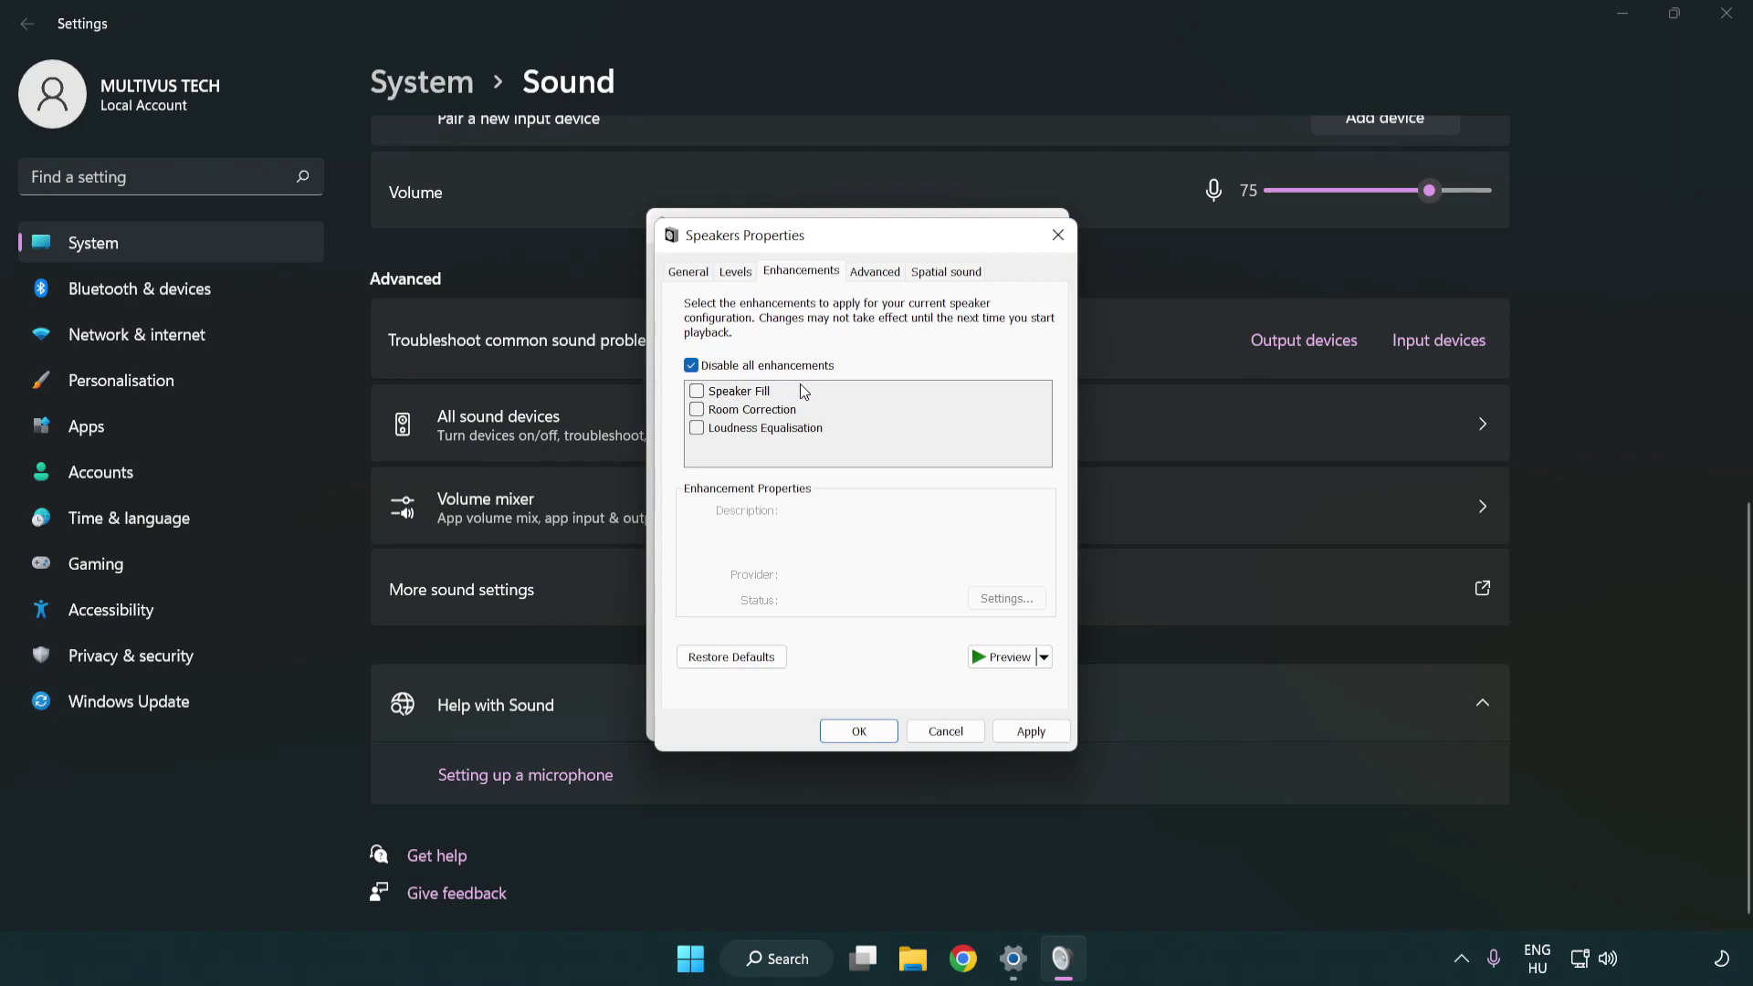
Step: Set the default format to 16 bit, 48000 Hz (DVD Quality), apply it and close the sound dialogs
left_click(877, 273)
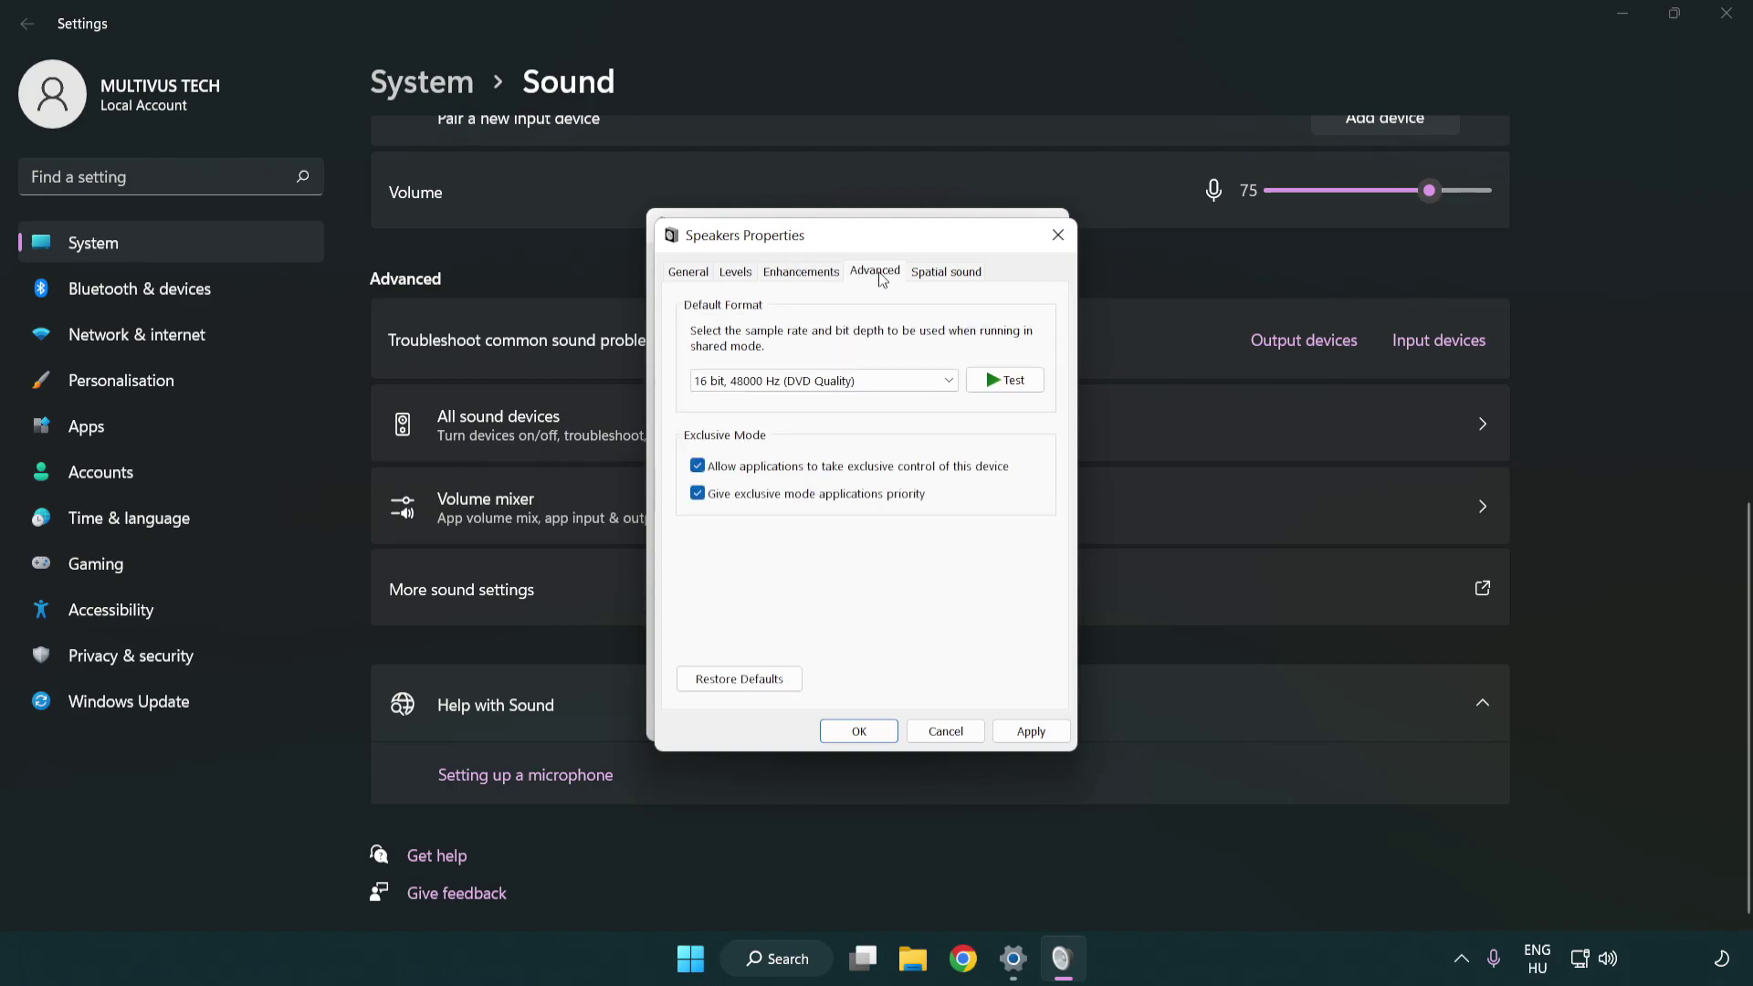
left_click(777, 382)
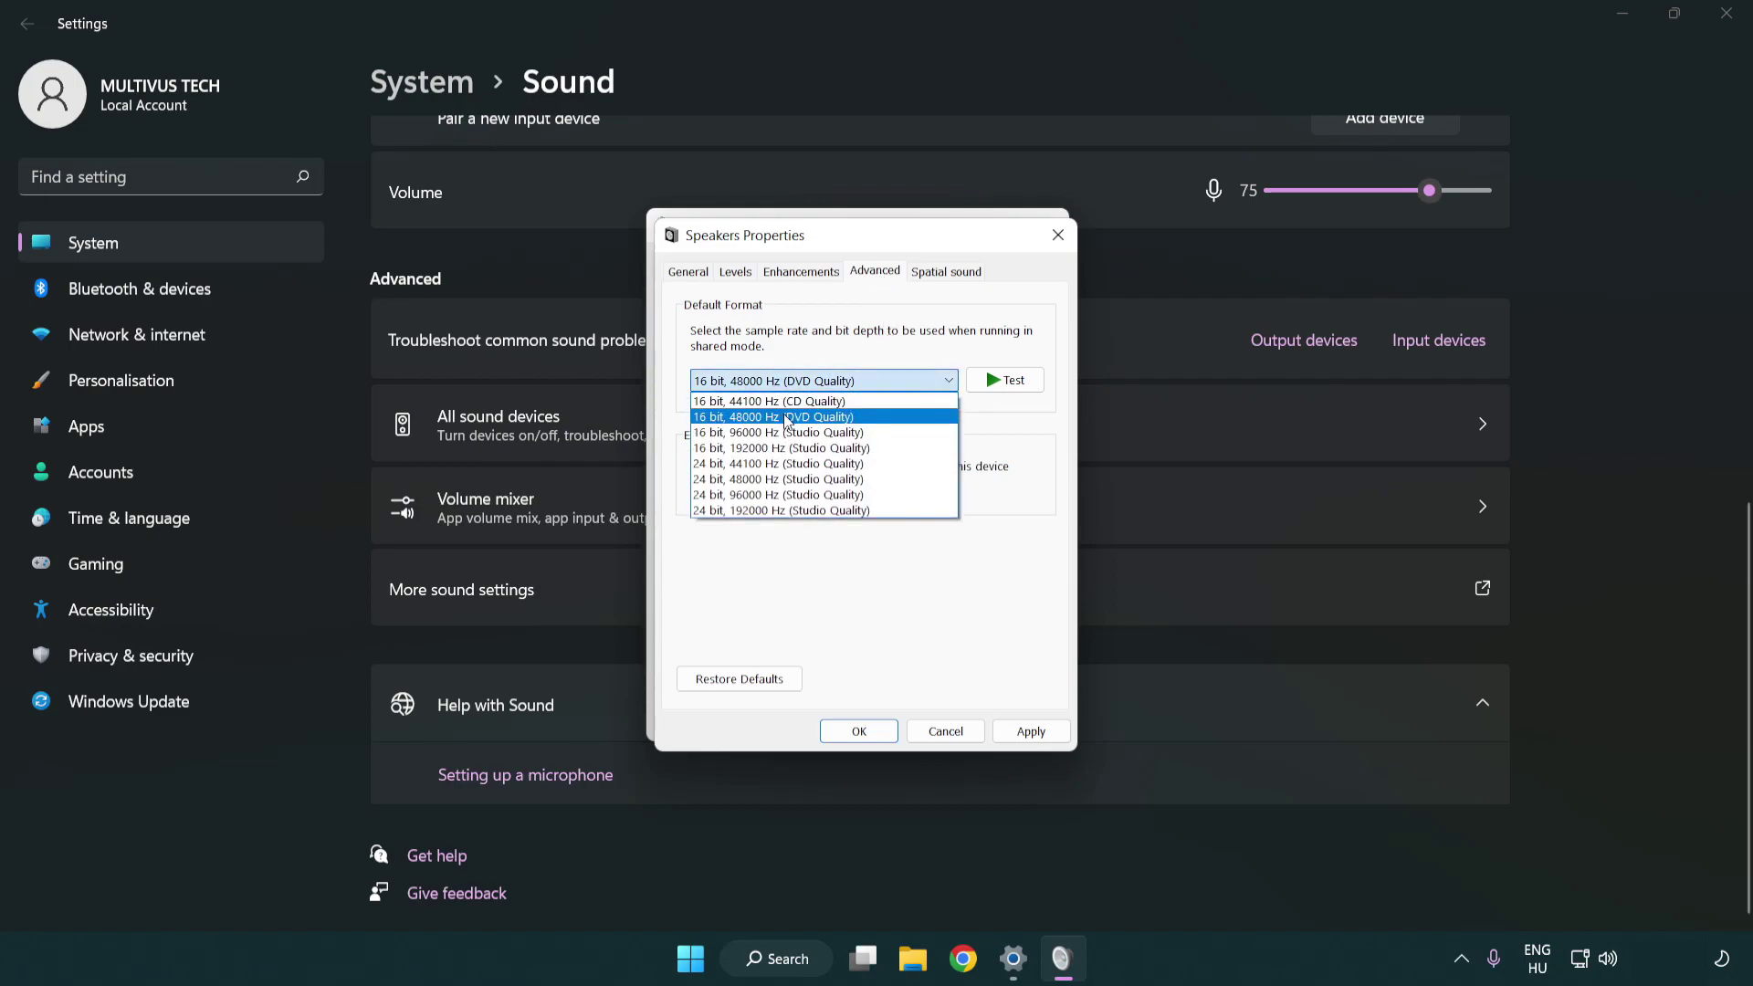
left_click(787, 420)
left_click(1027, 733)
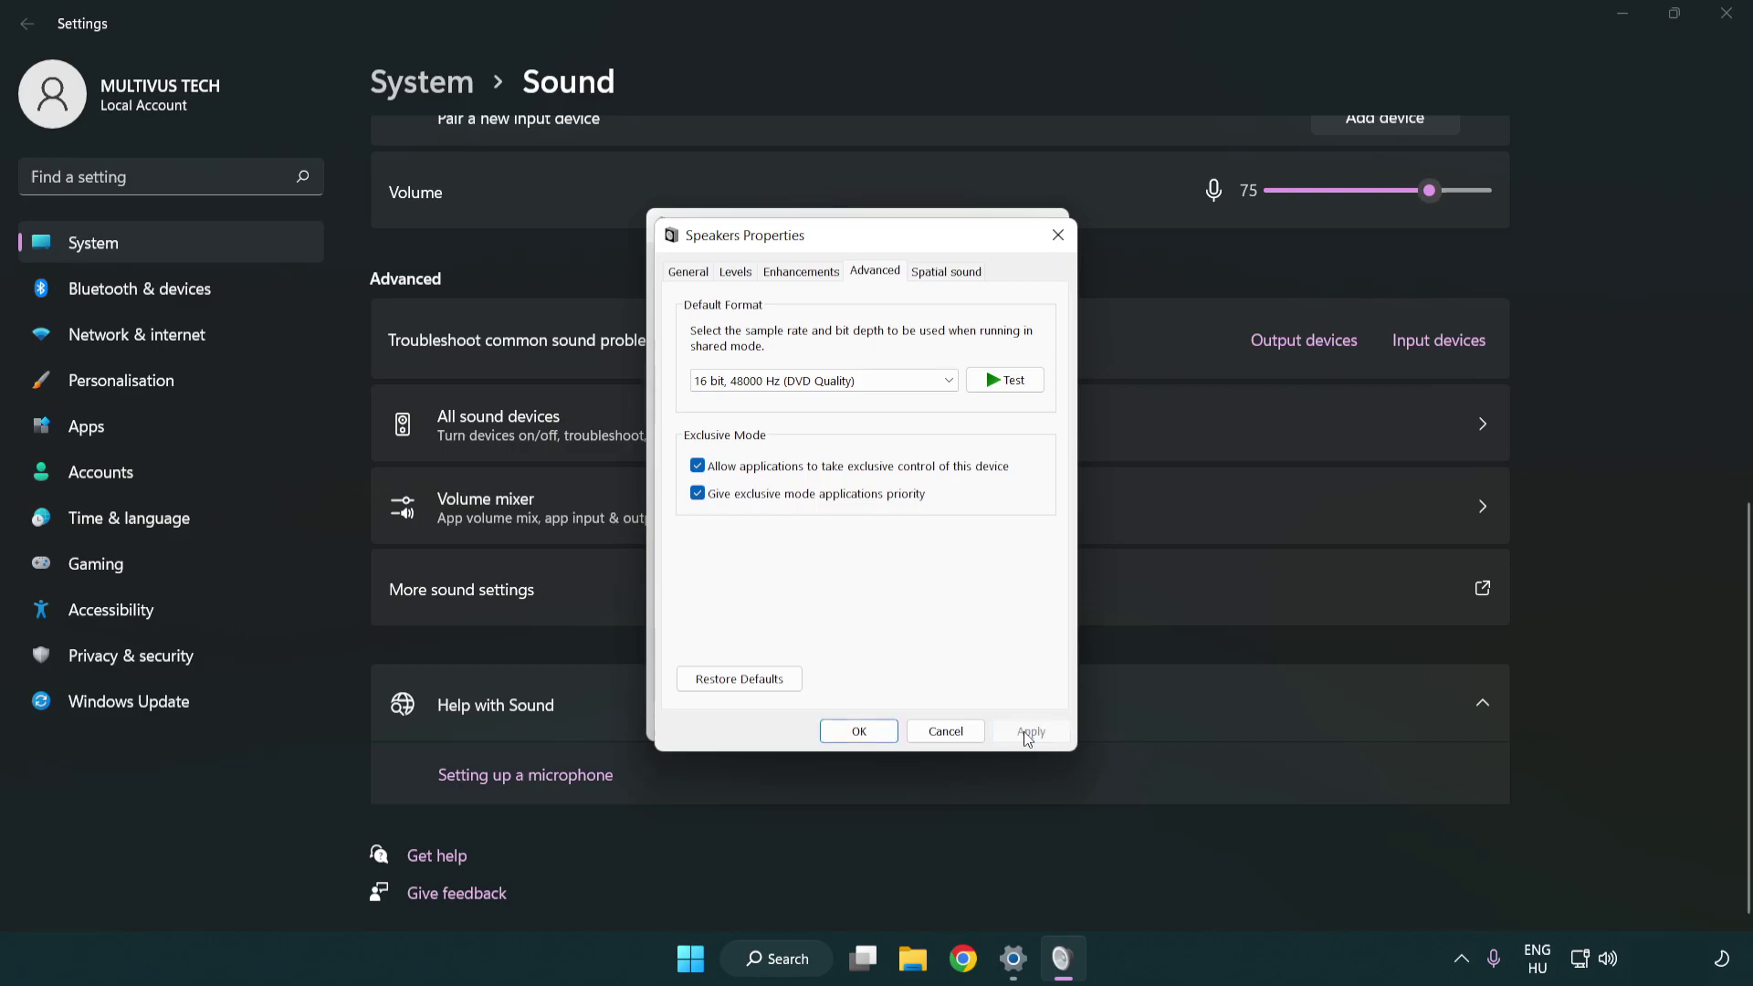
left_click(860, 732)
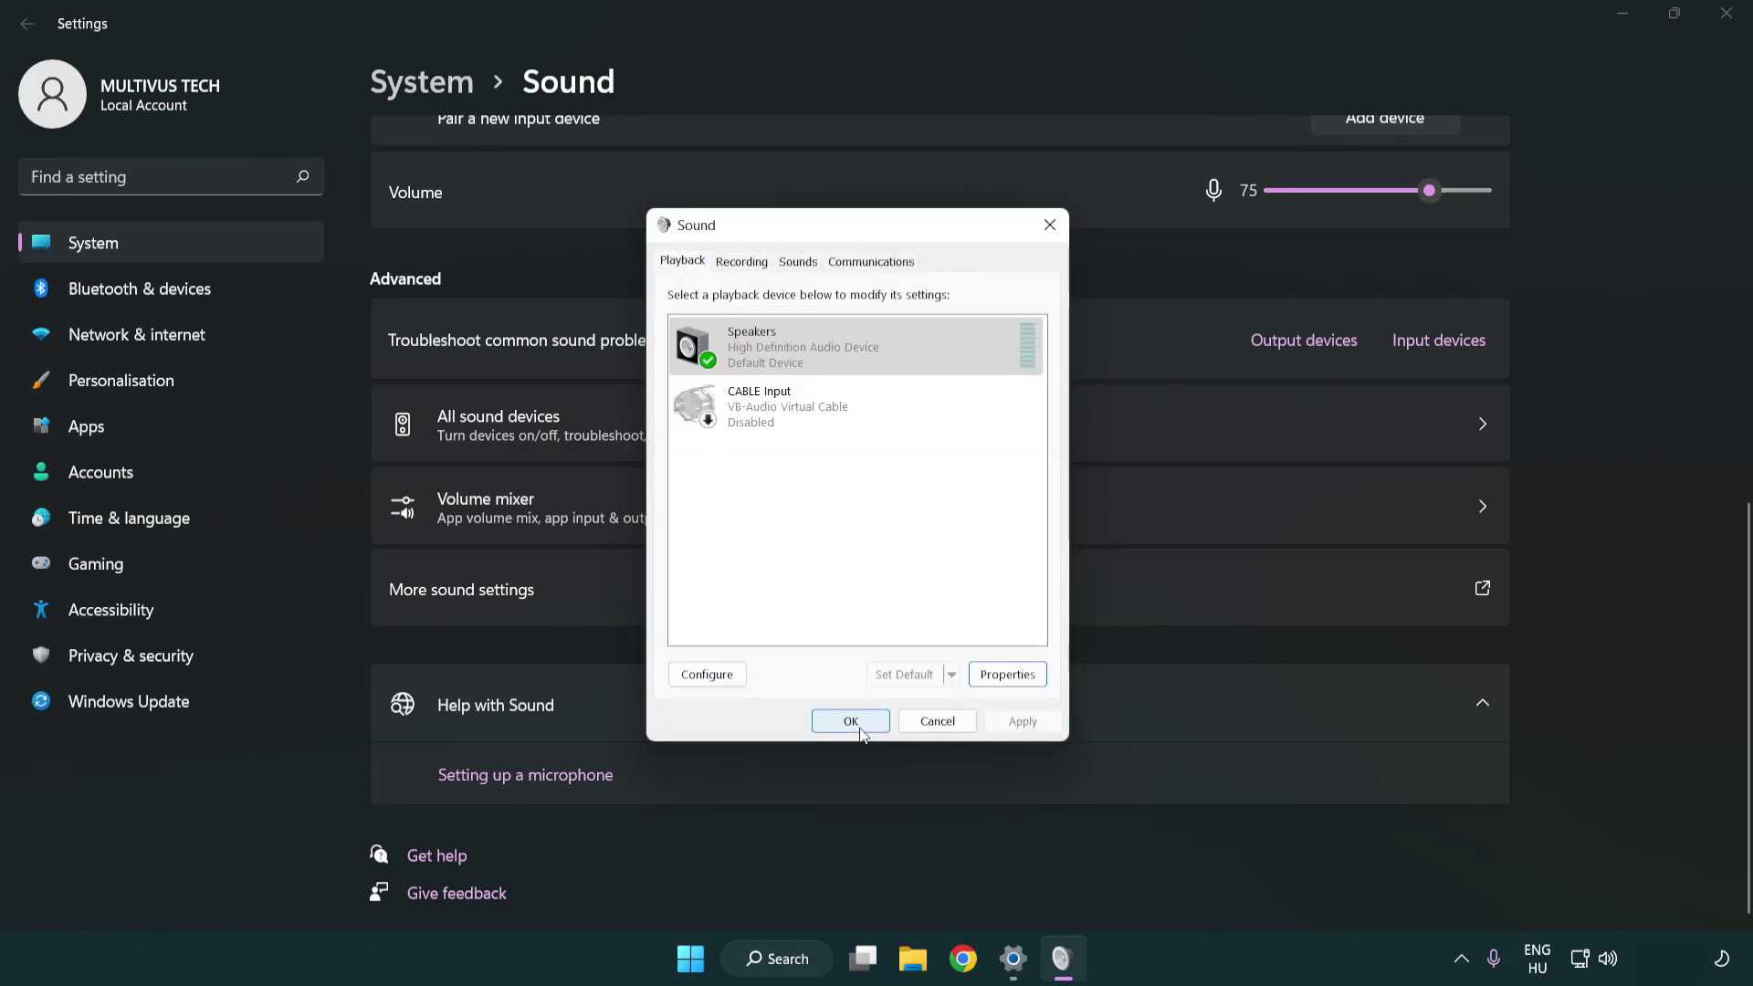
left_click(855, 733)
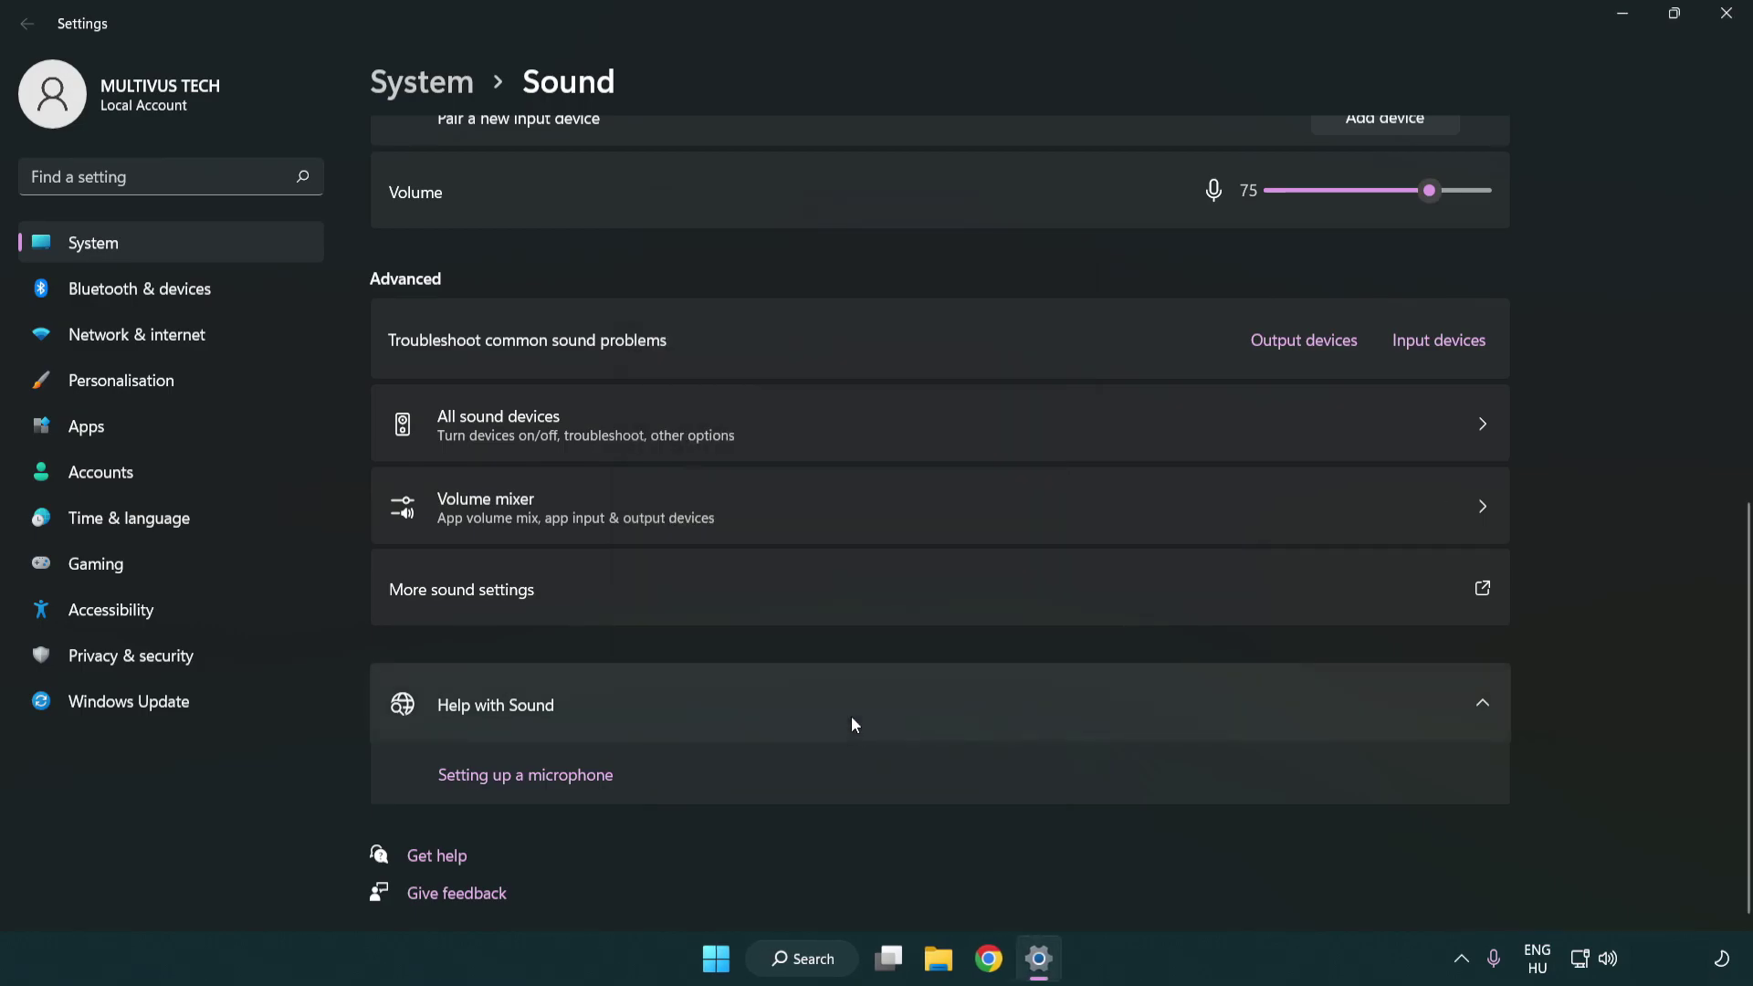
Step: Close the Settings window and bring up the Start menu's power options
left_click(1724, 27)
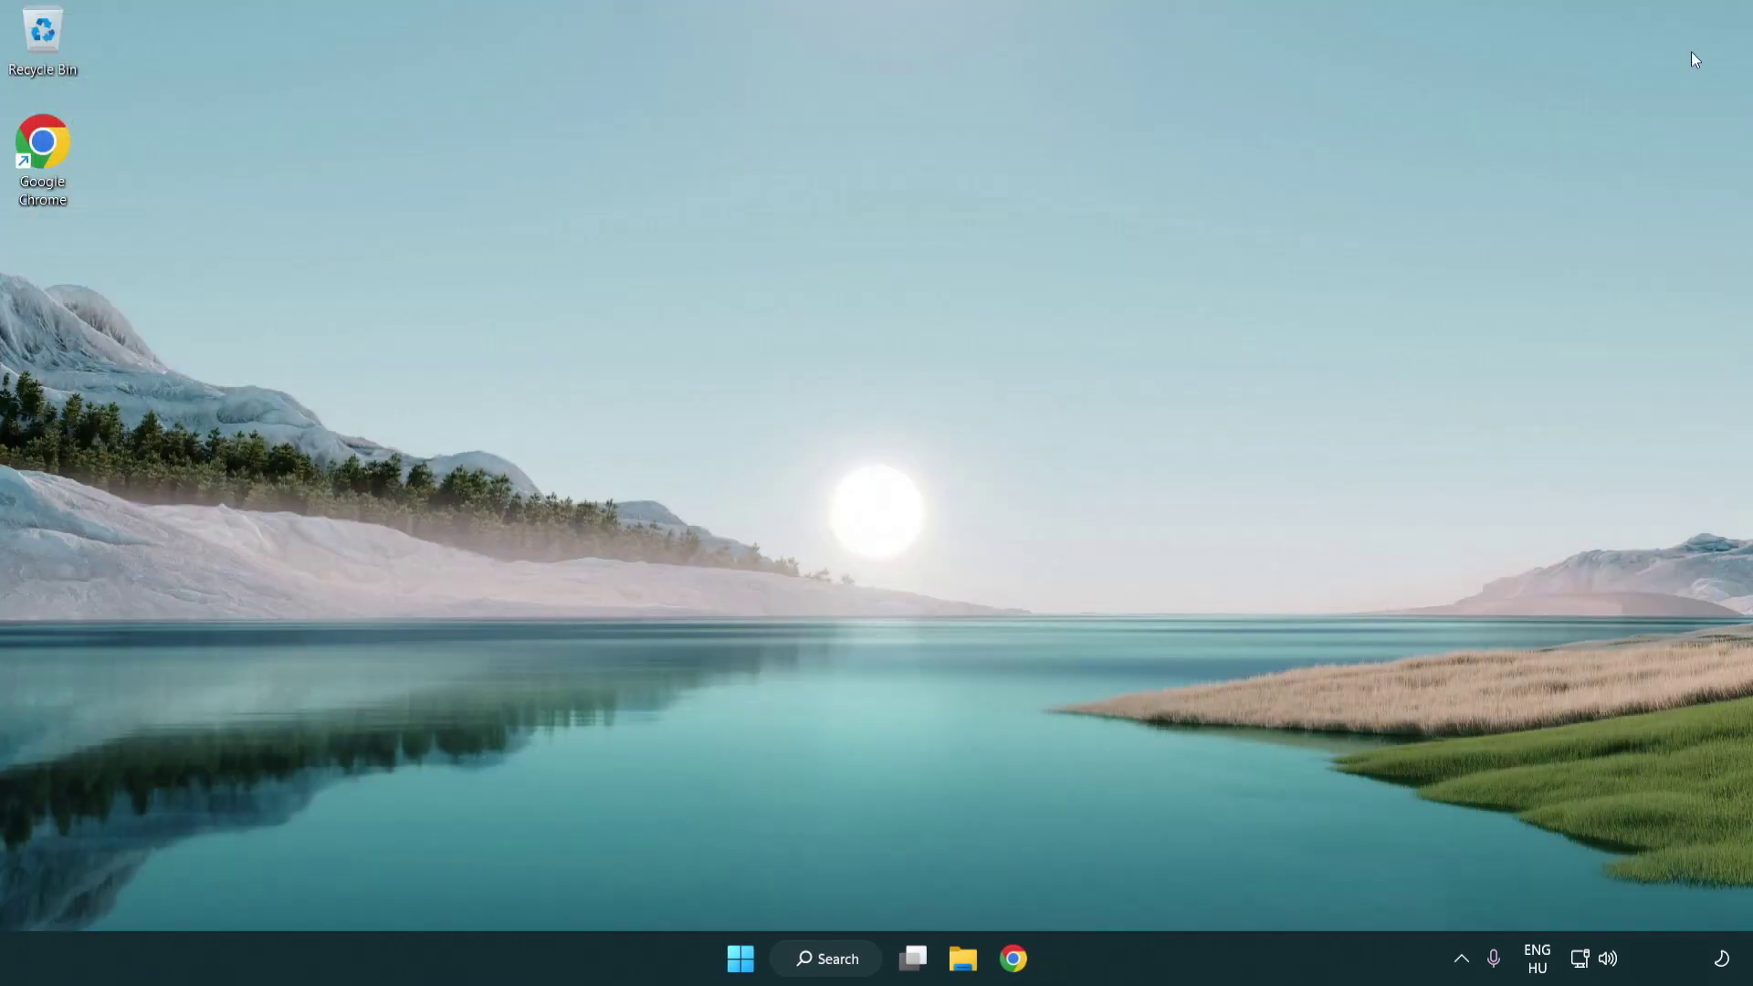
left_click(742, 961)
left_click(1162, 883)
Step: Search for 'device manager' and launch the Device Manager best match
left_click(846, 970)
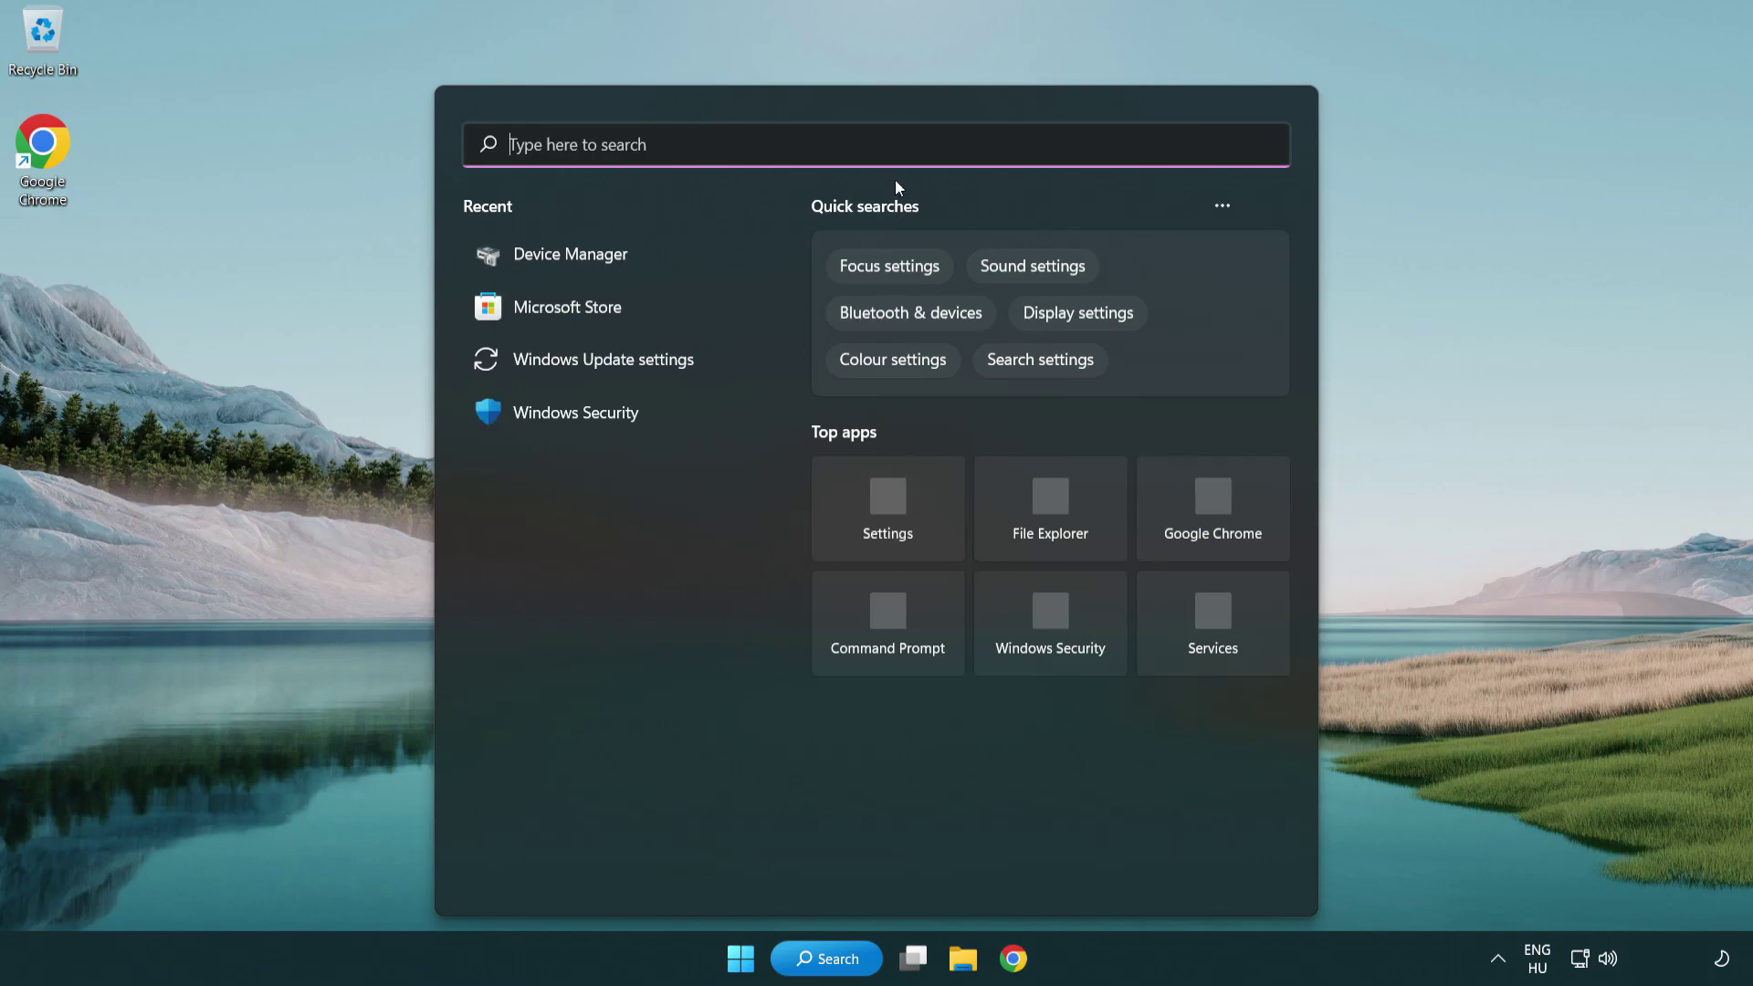
type("device manage")
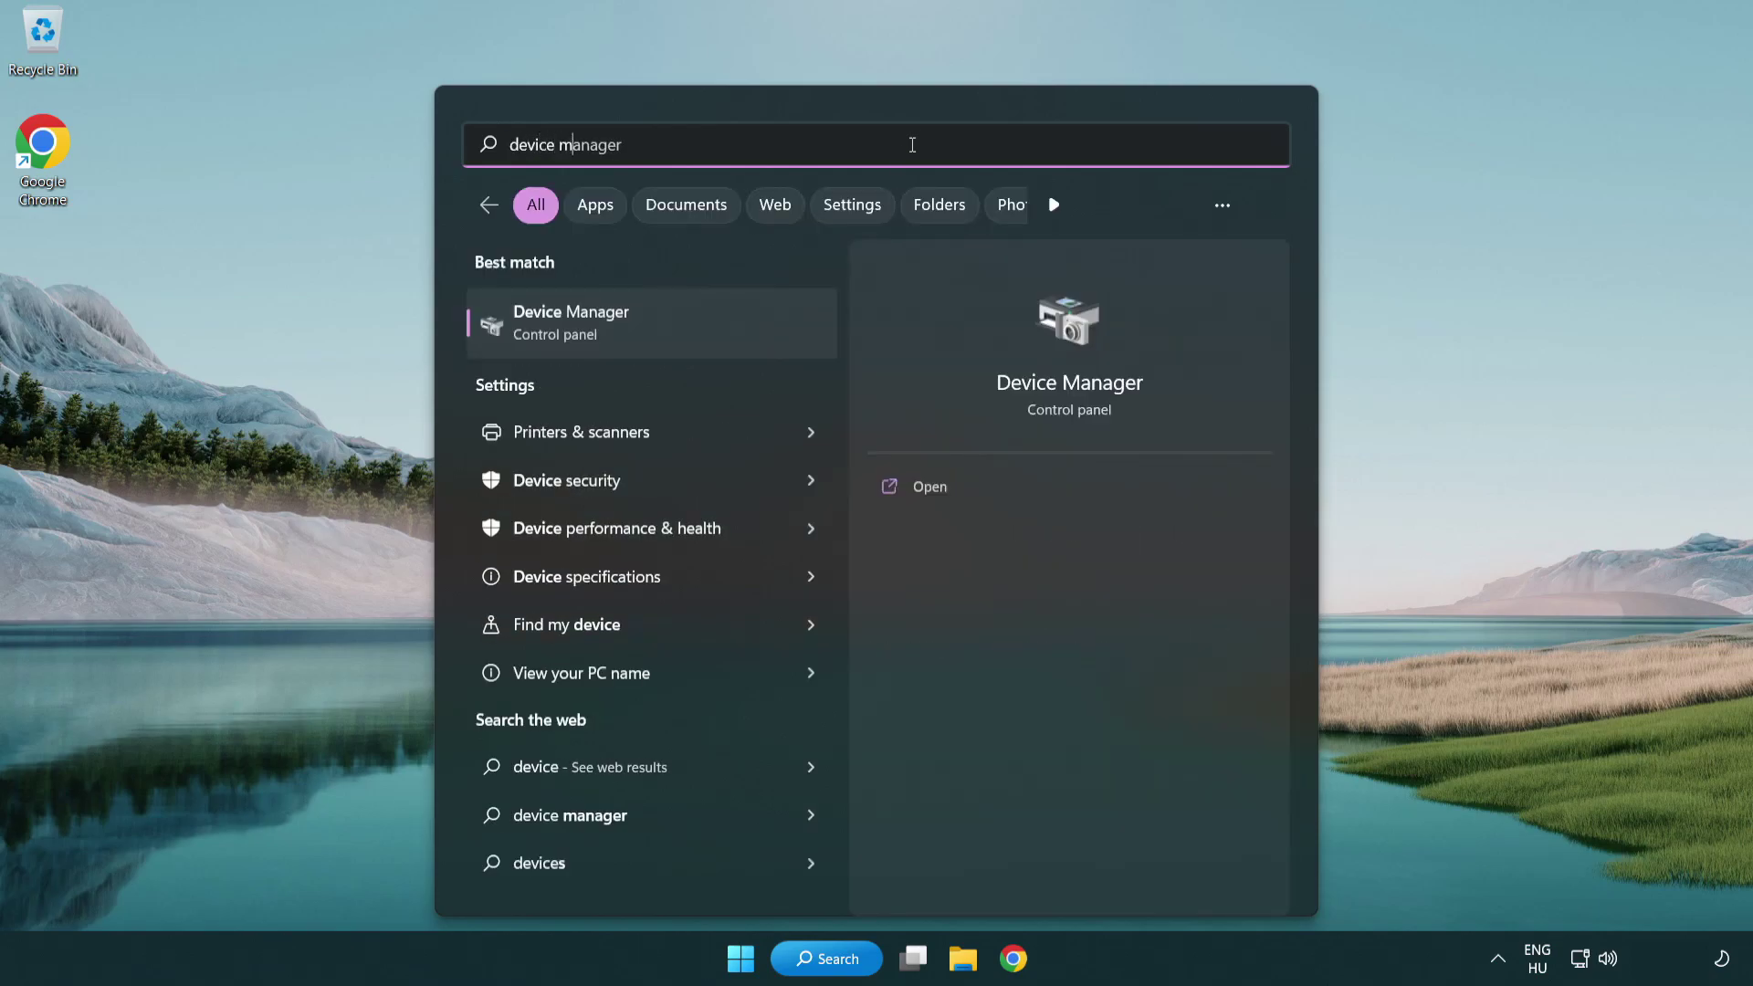
type("r")
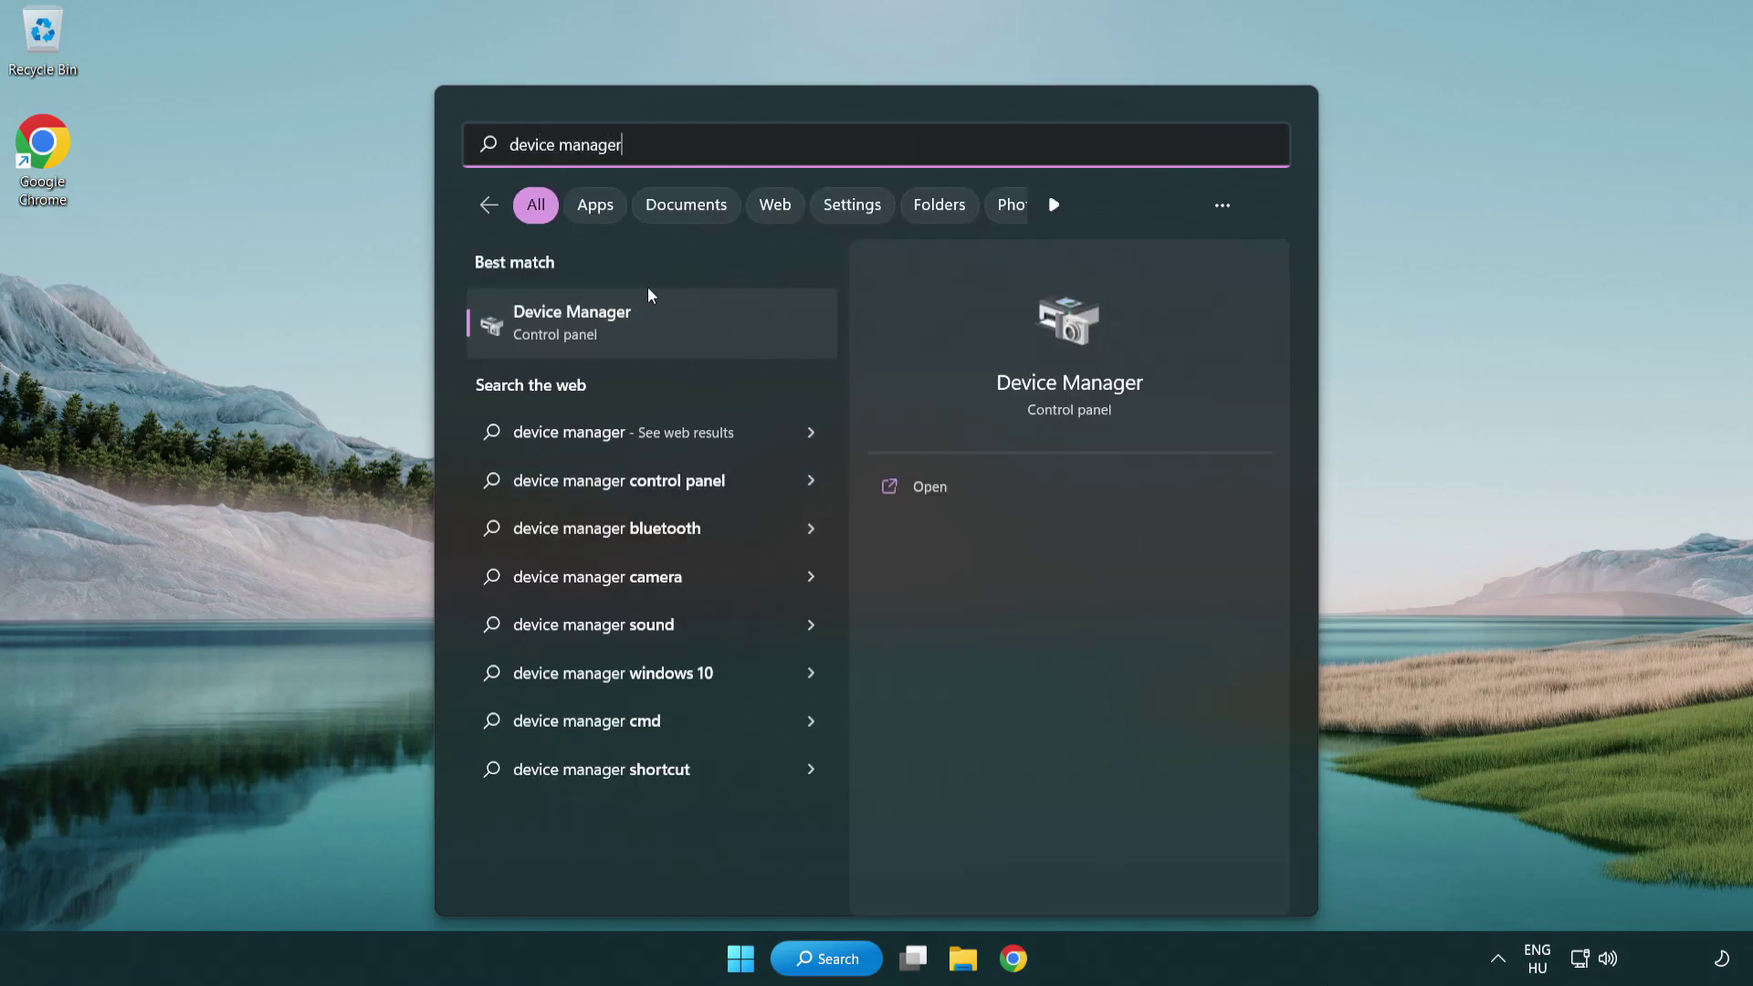
left_click(719, 334)
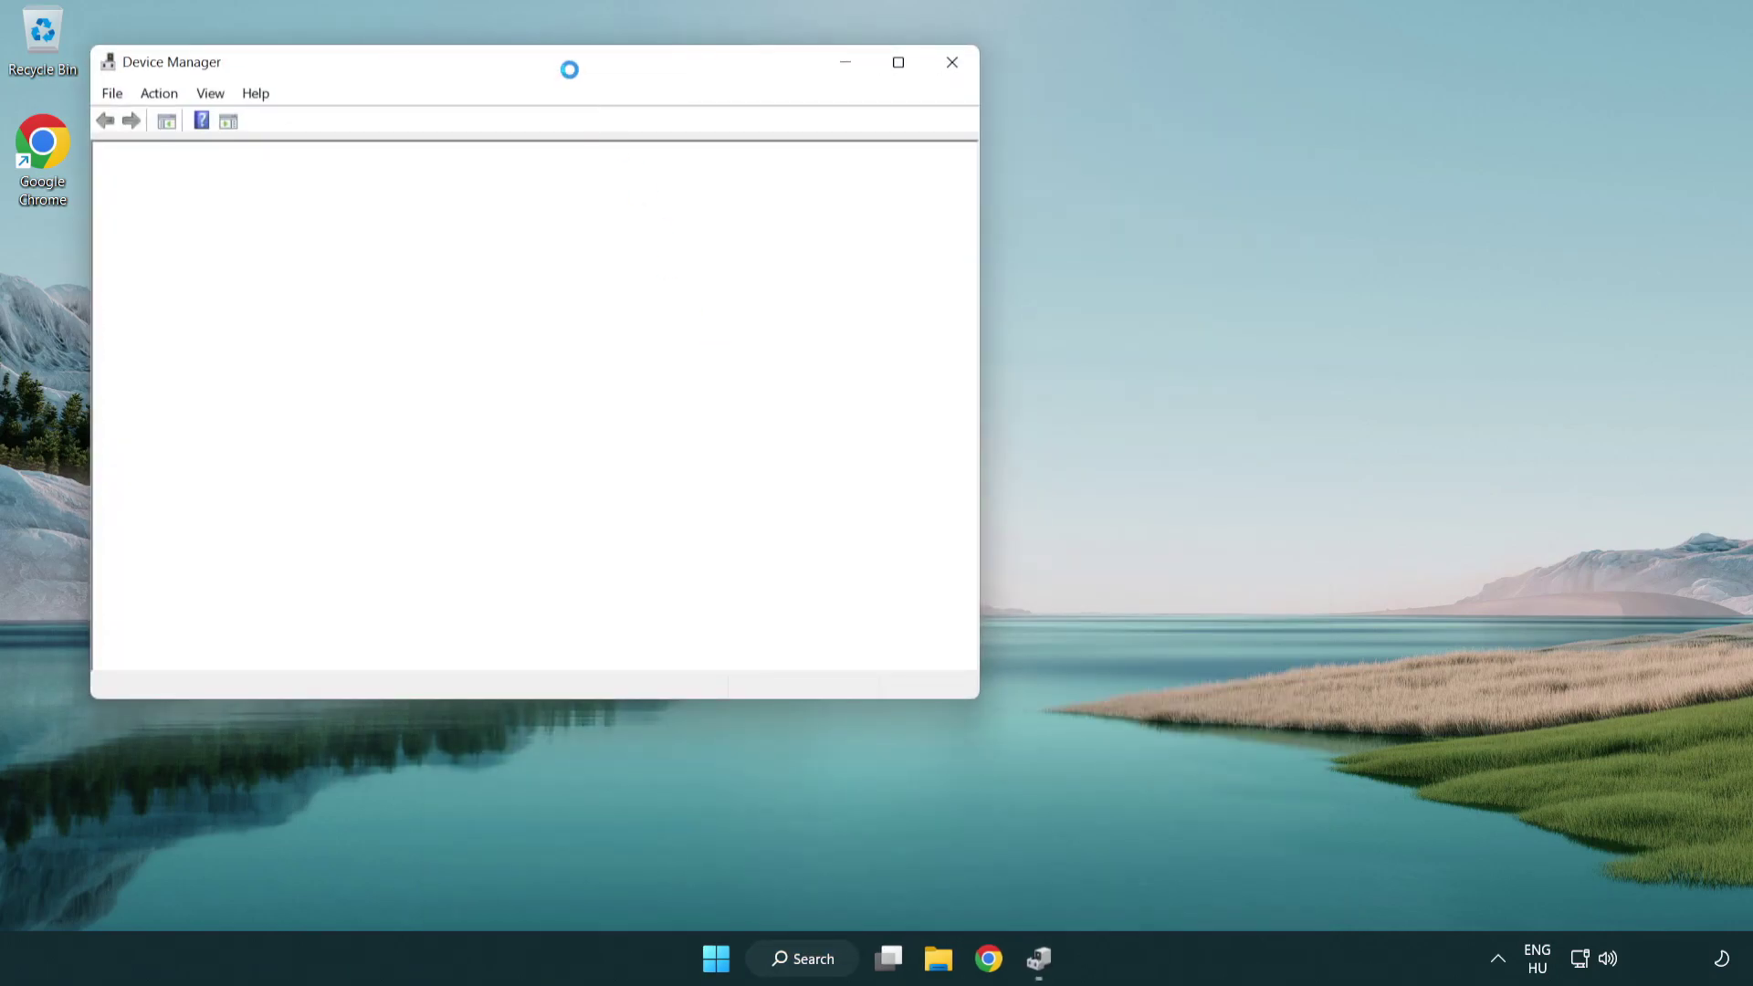
Step: Expand Sound, video and game controllers and open High Definition Audio Device's context menu
left_click_drag(557, 63, 883, 162)
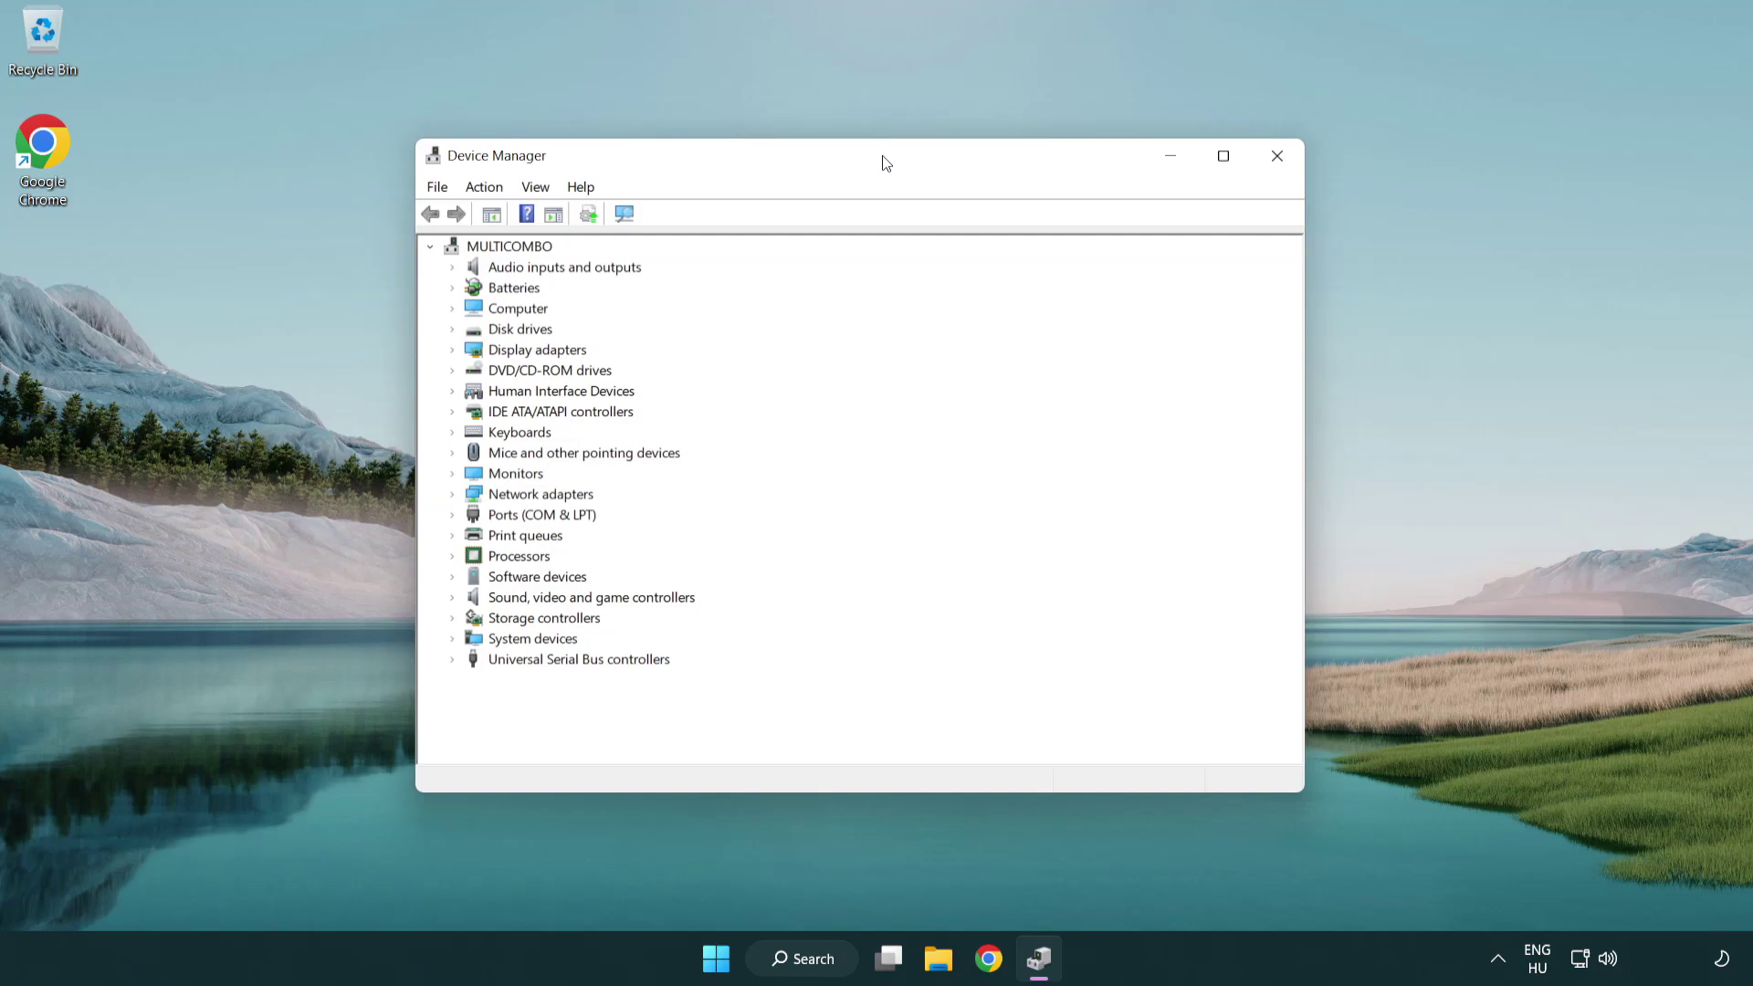
left_click(493, 598)
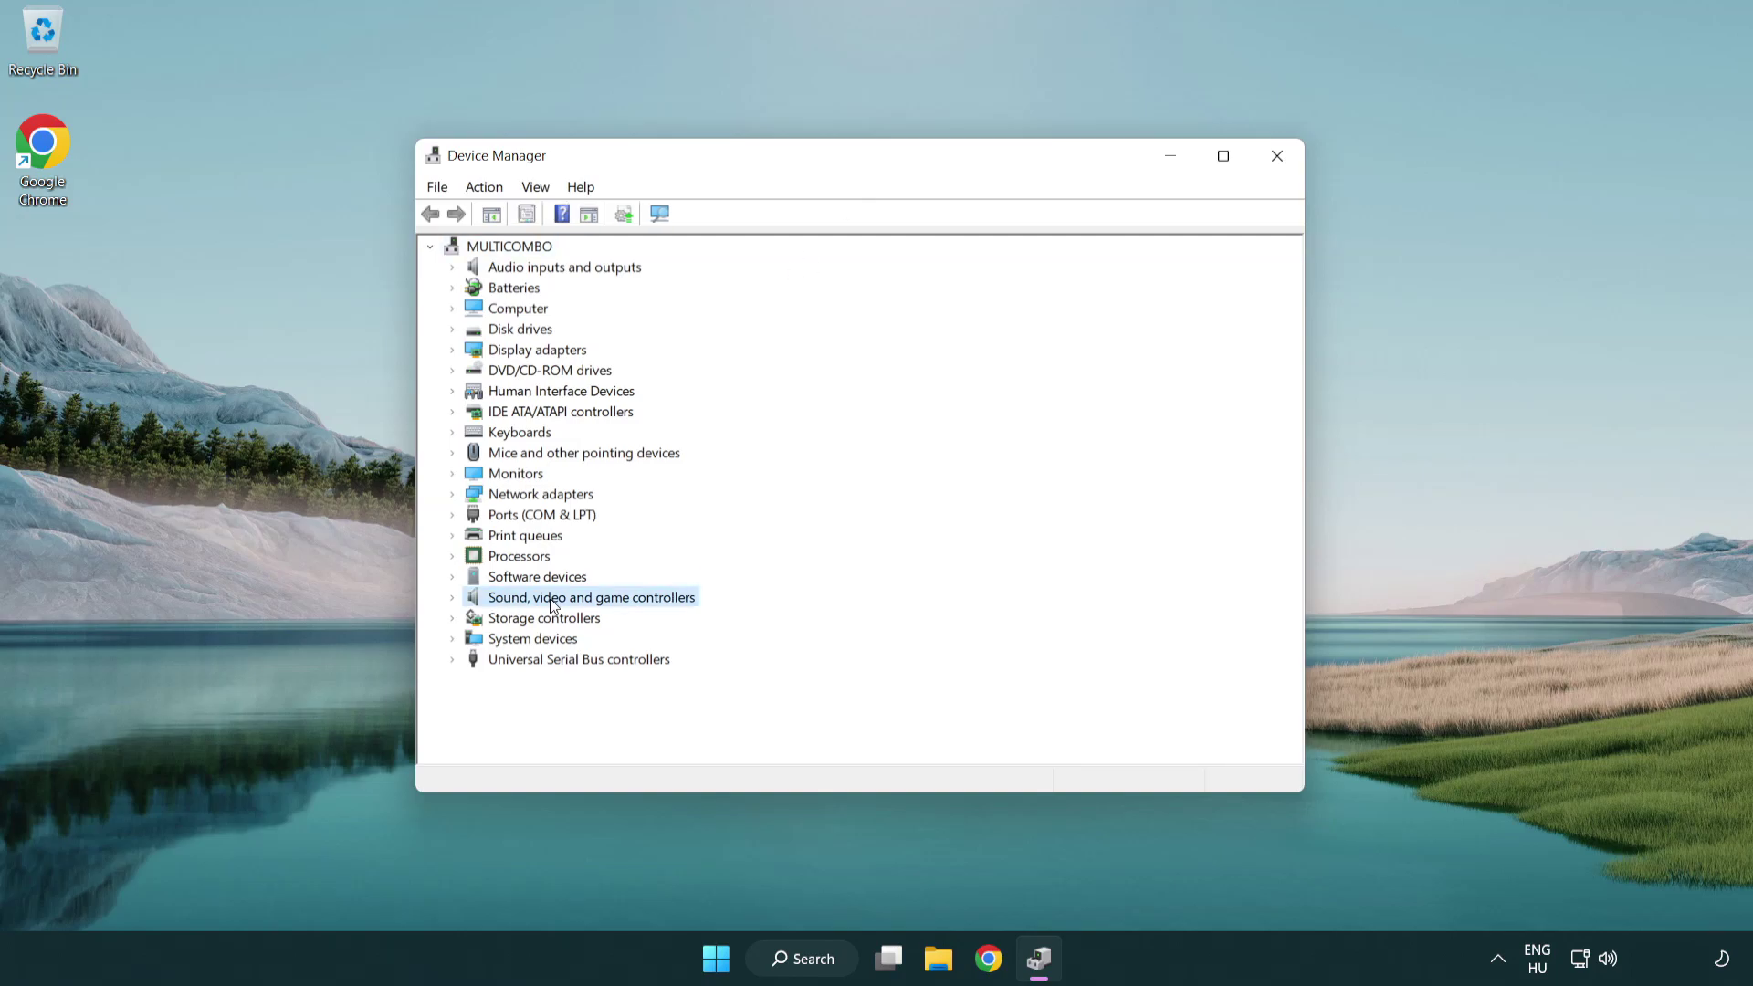
left_click(452, 598)
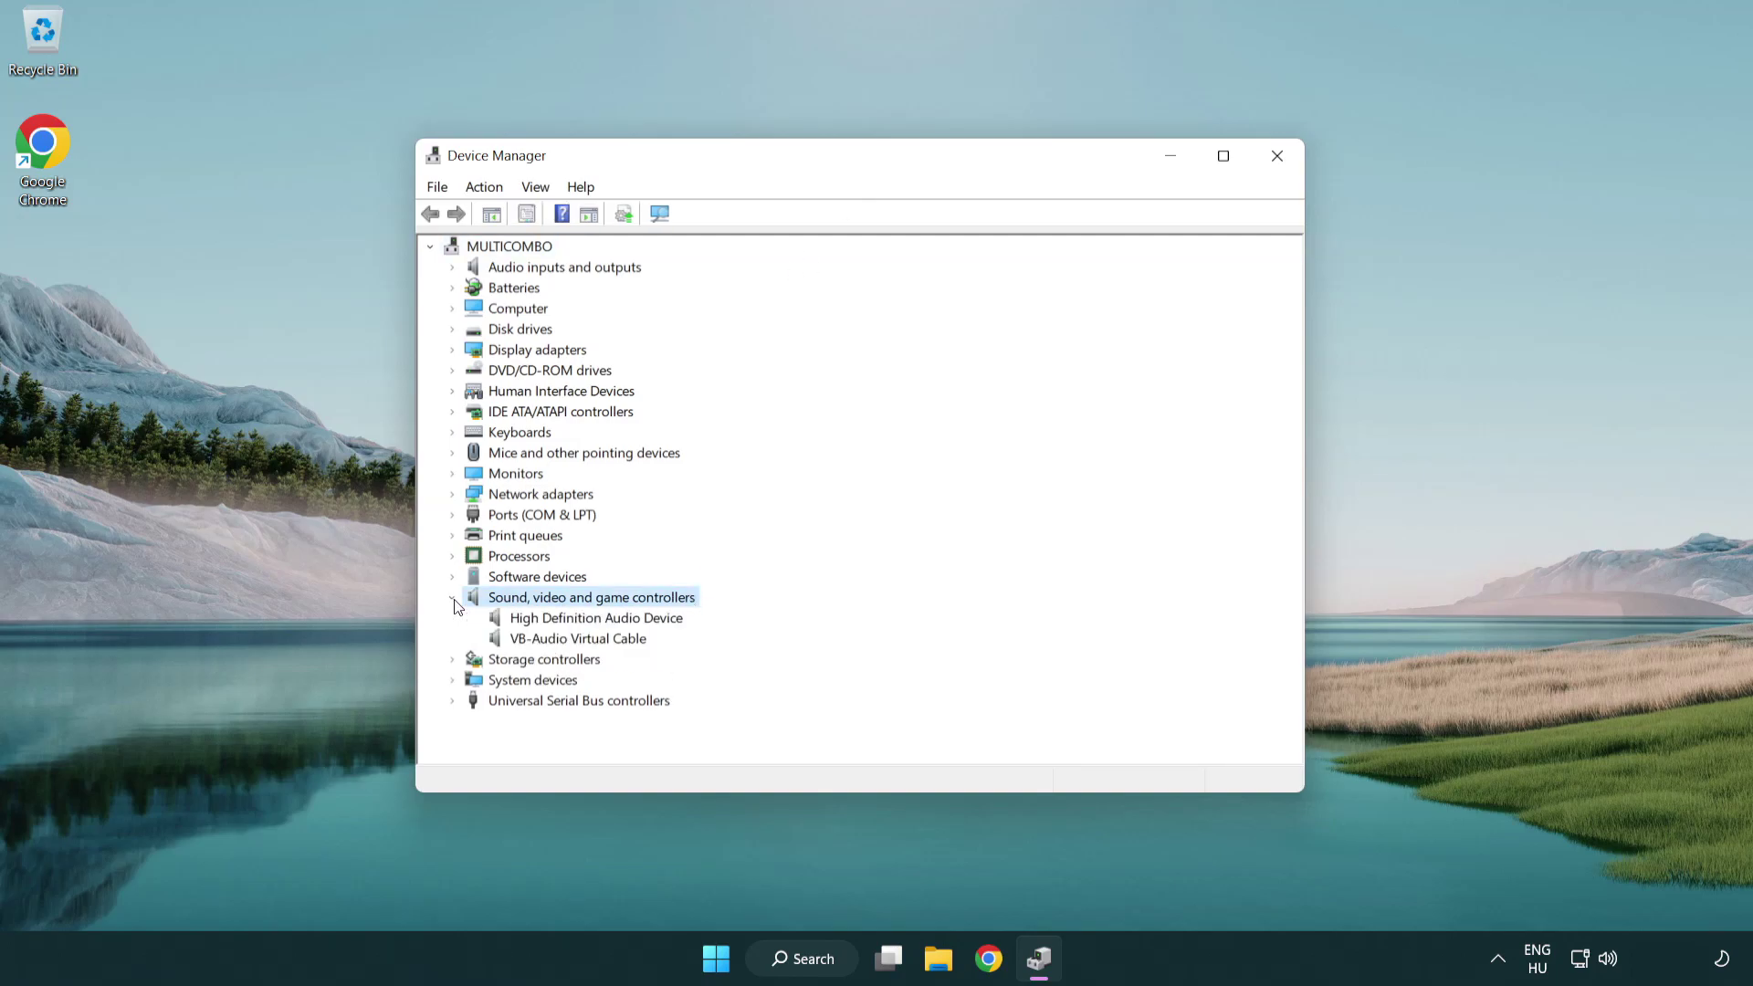
left_click(544, 621)
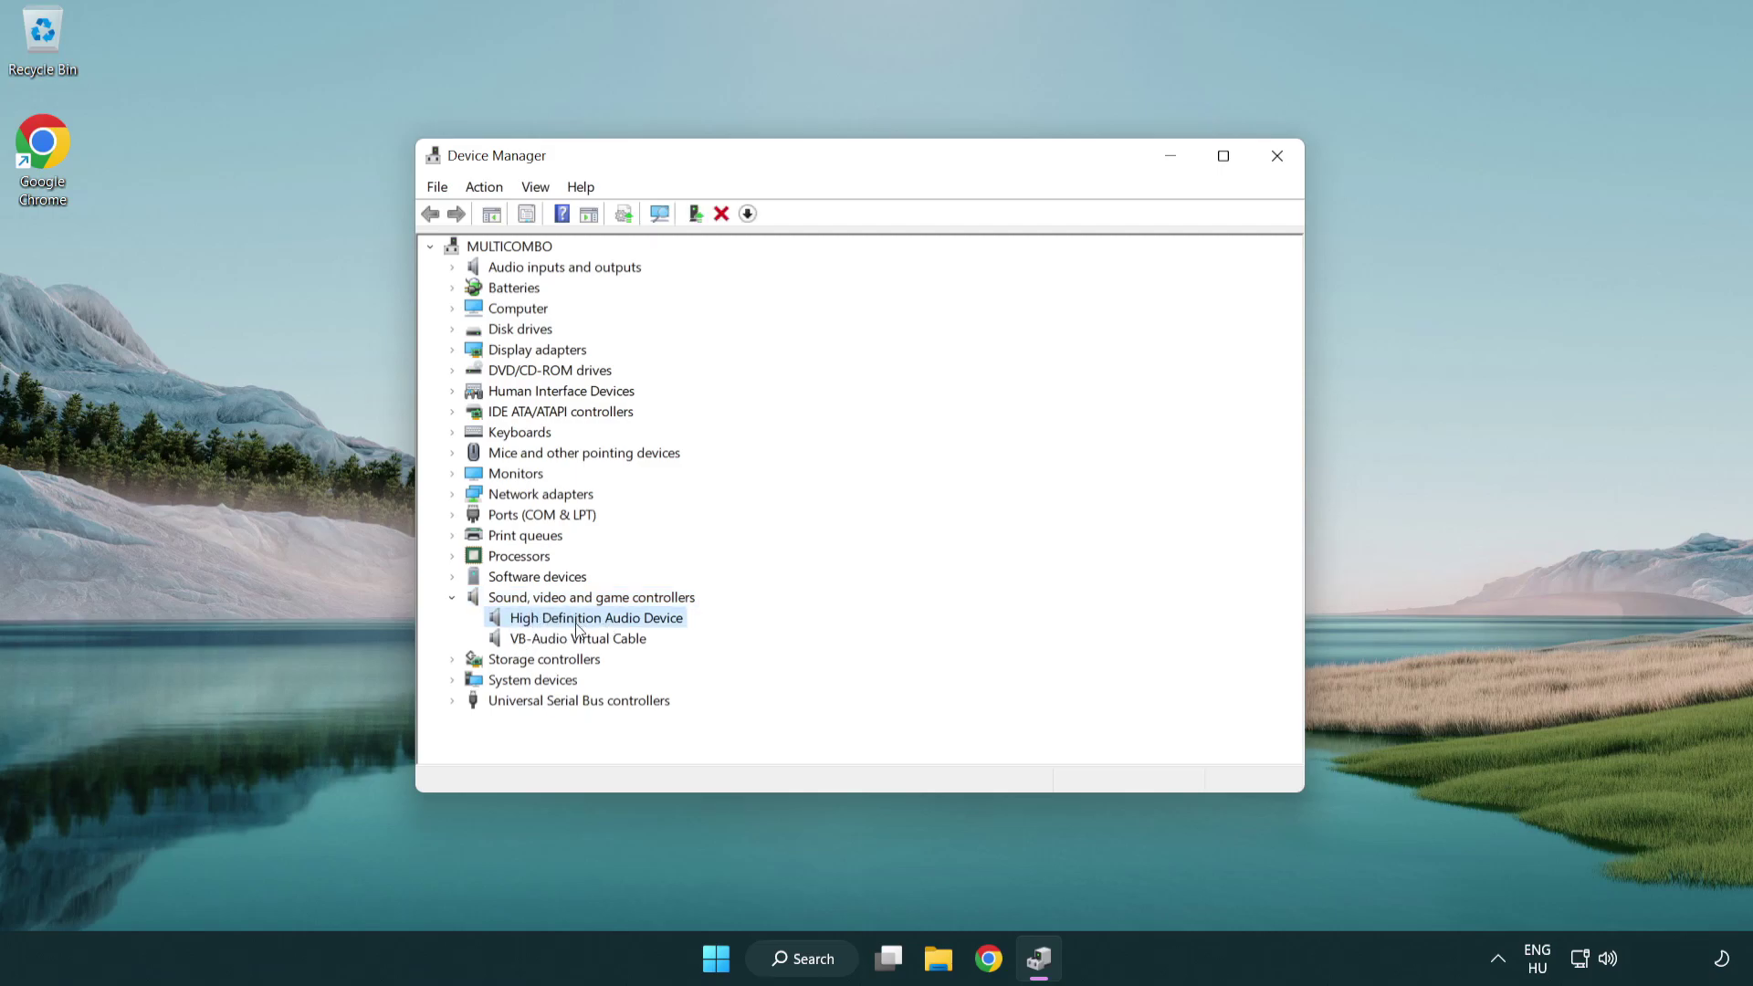
right_click(612, 617)
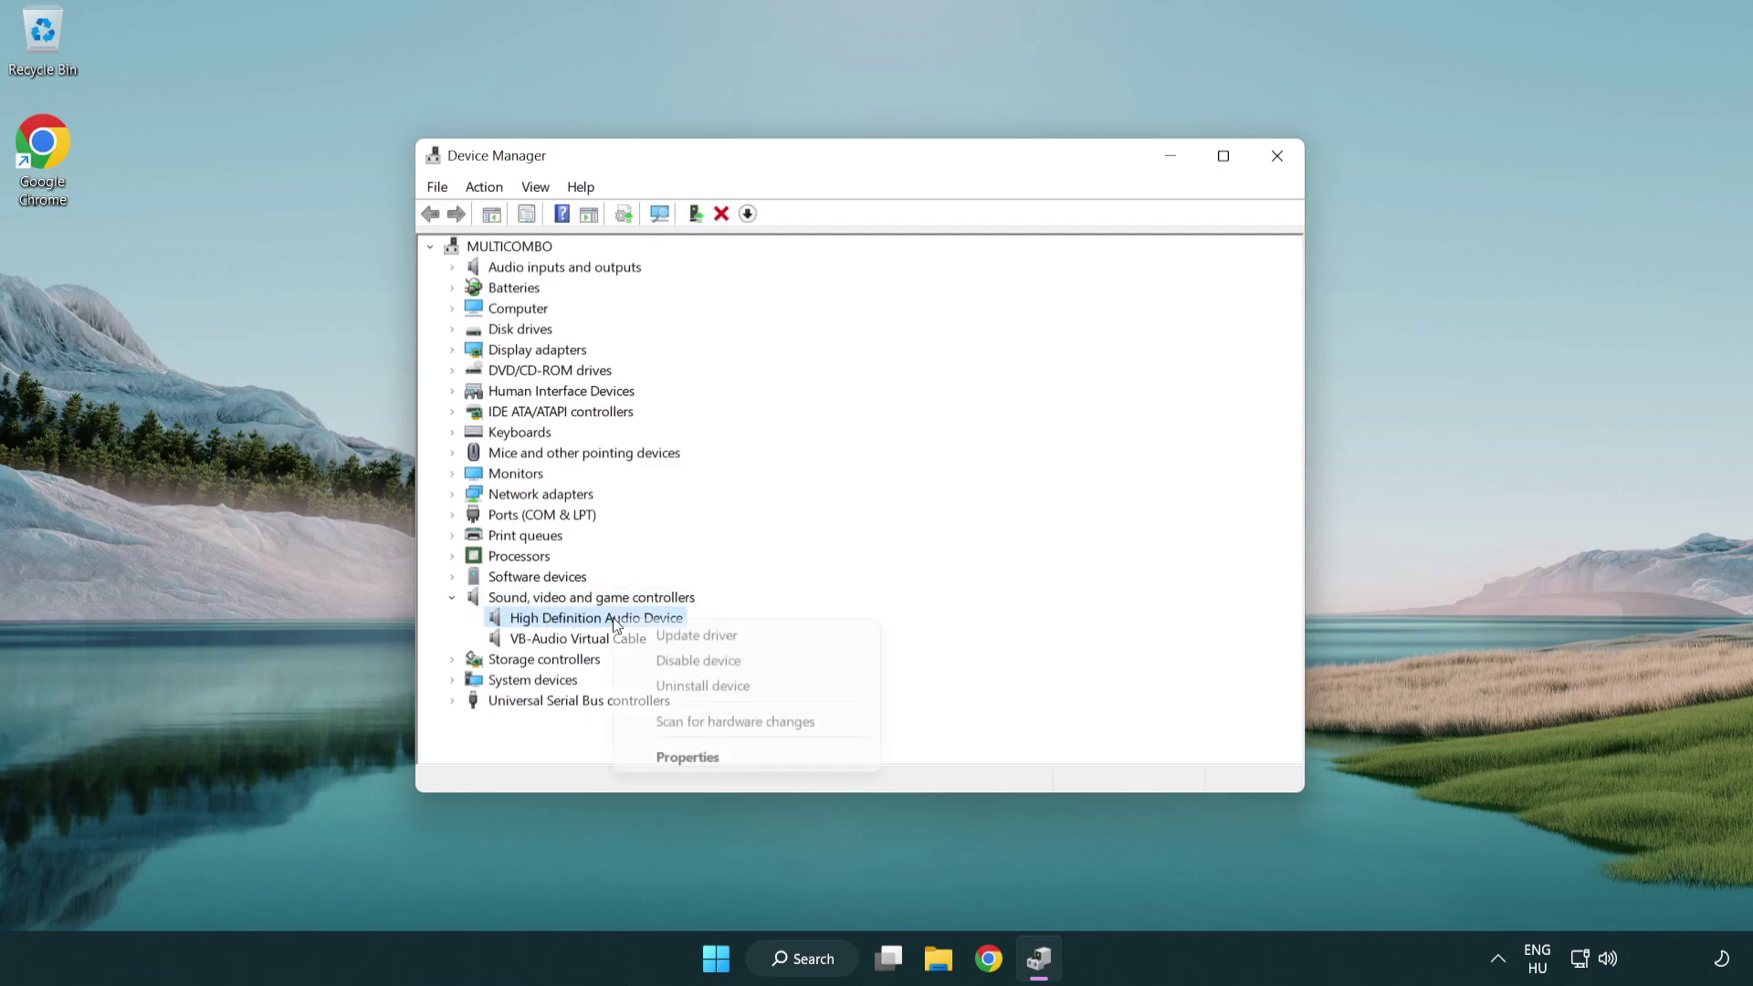
Step: Reinstall the High Definition Audio Device driver, choosing it from the computer's compatible driver list
left_click(756, 633)
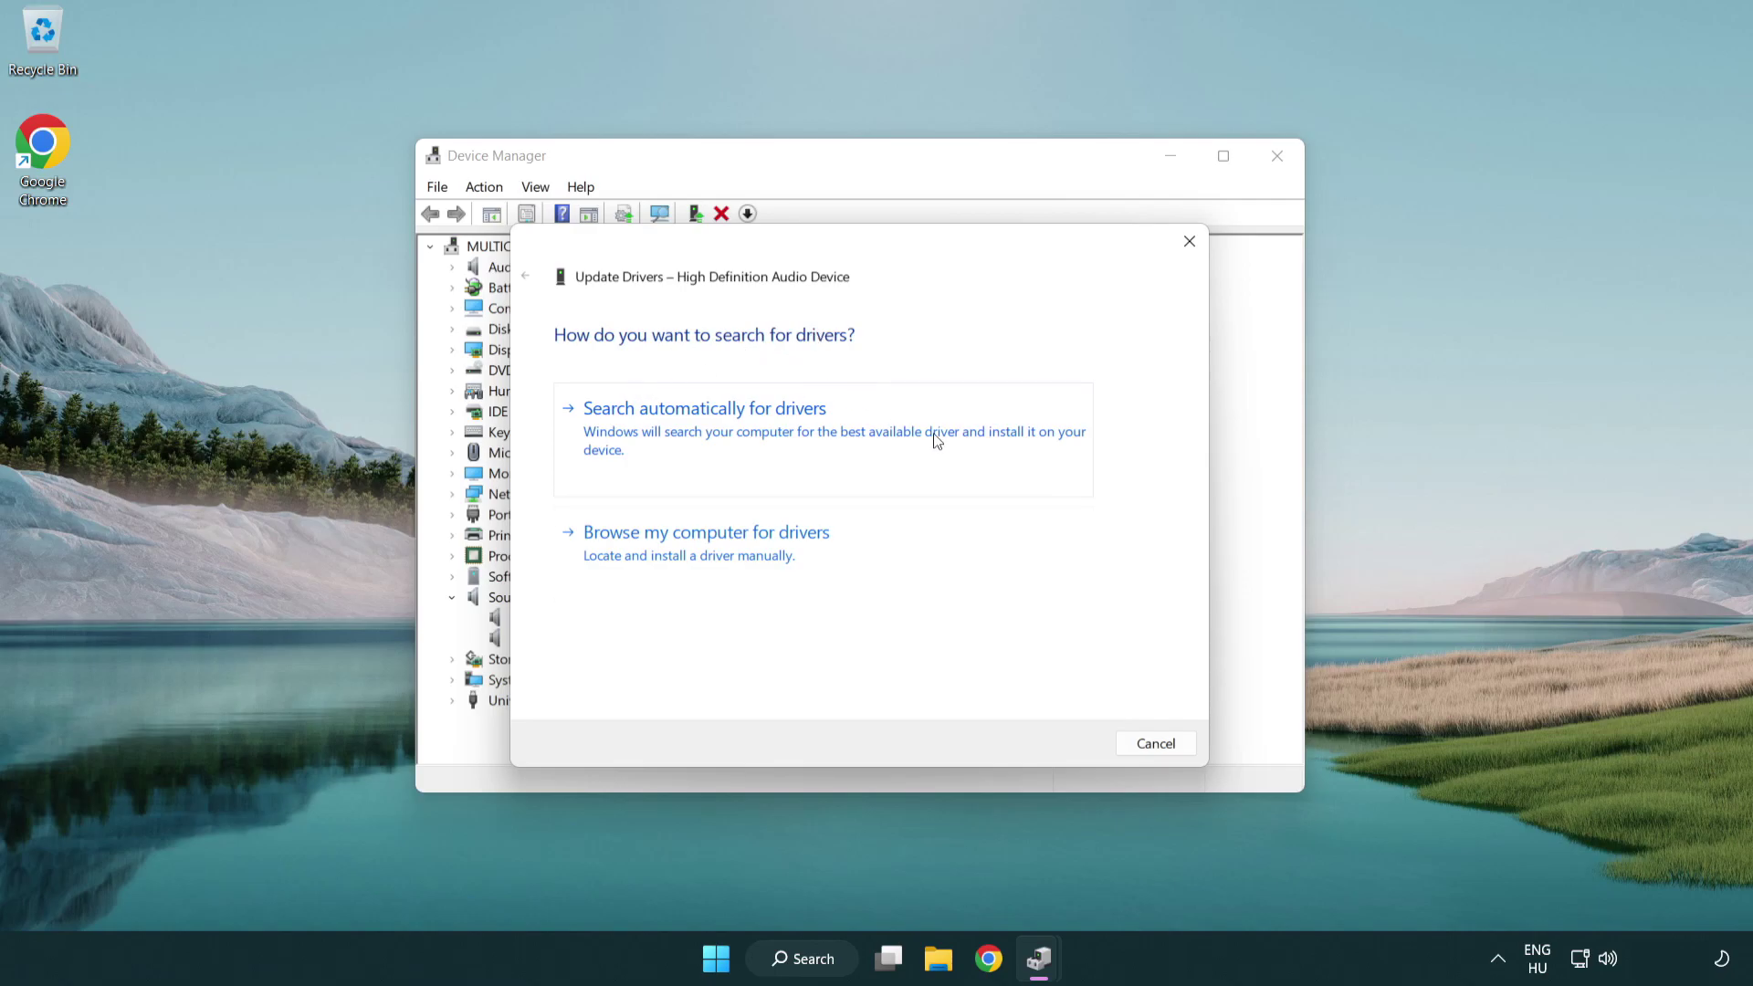
left_click(710, 574)
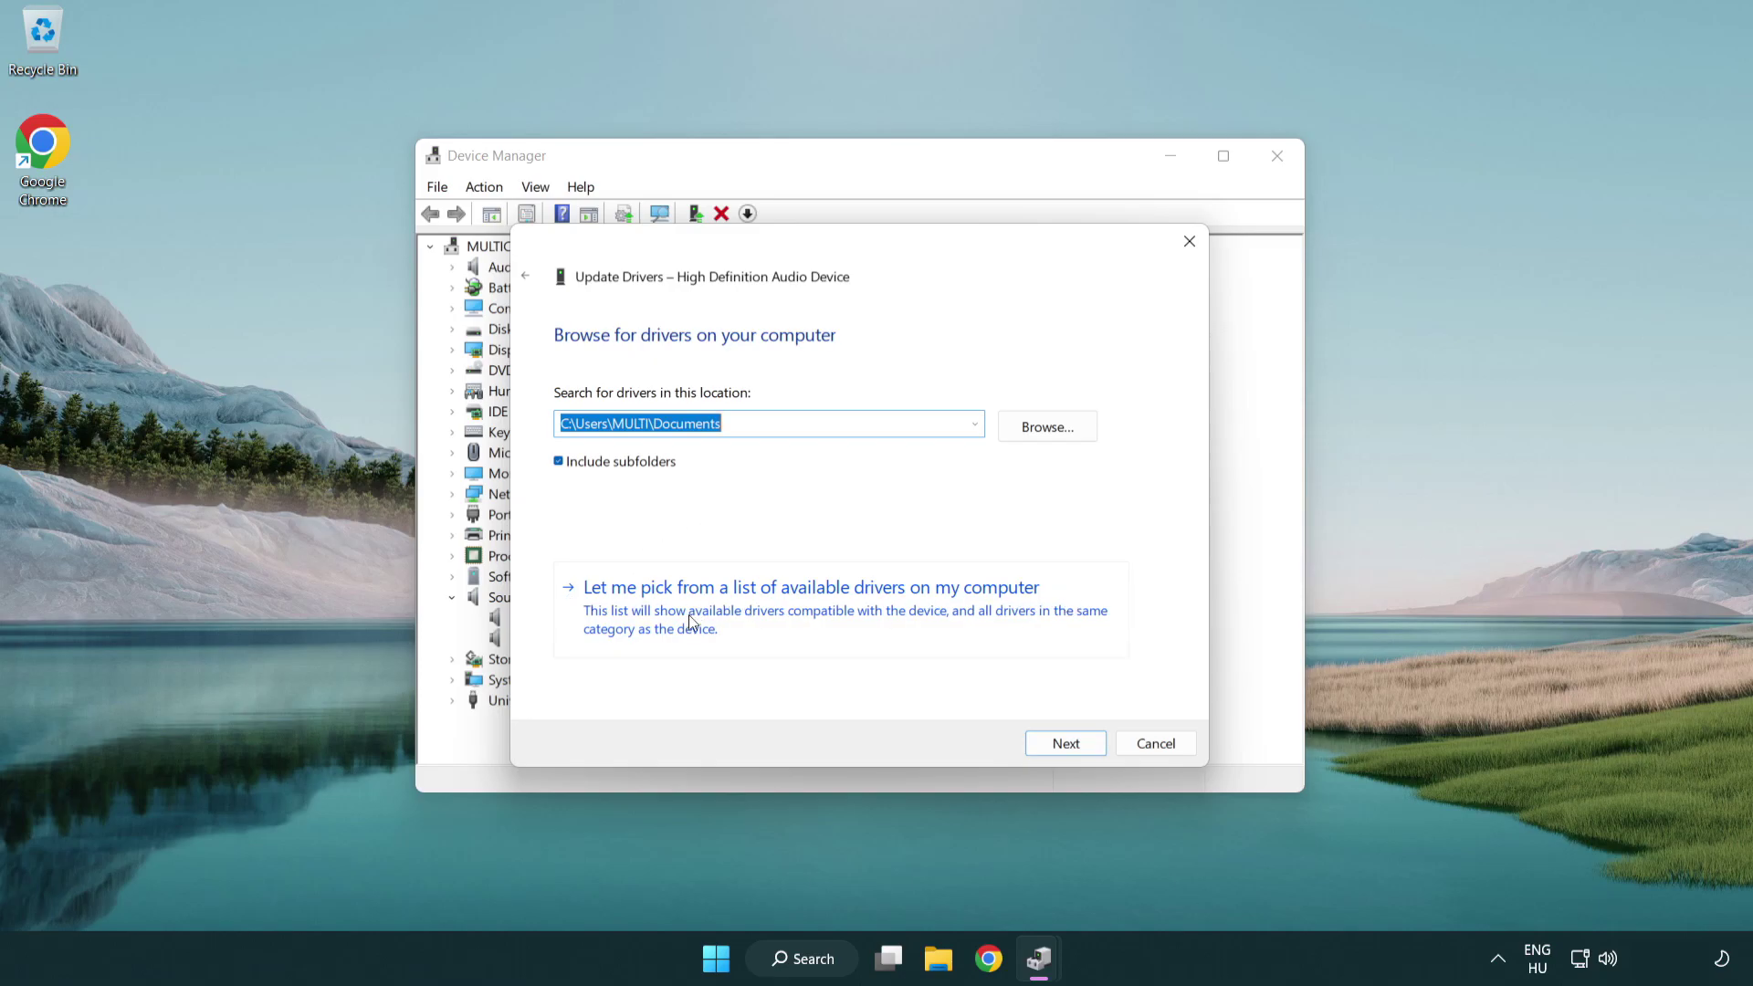
left_click(845, 623)
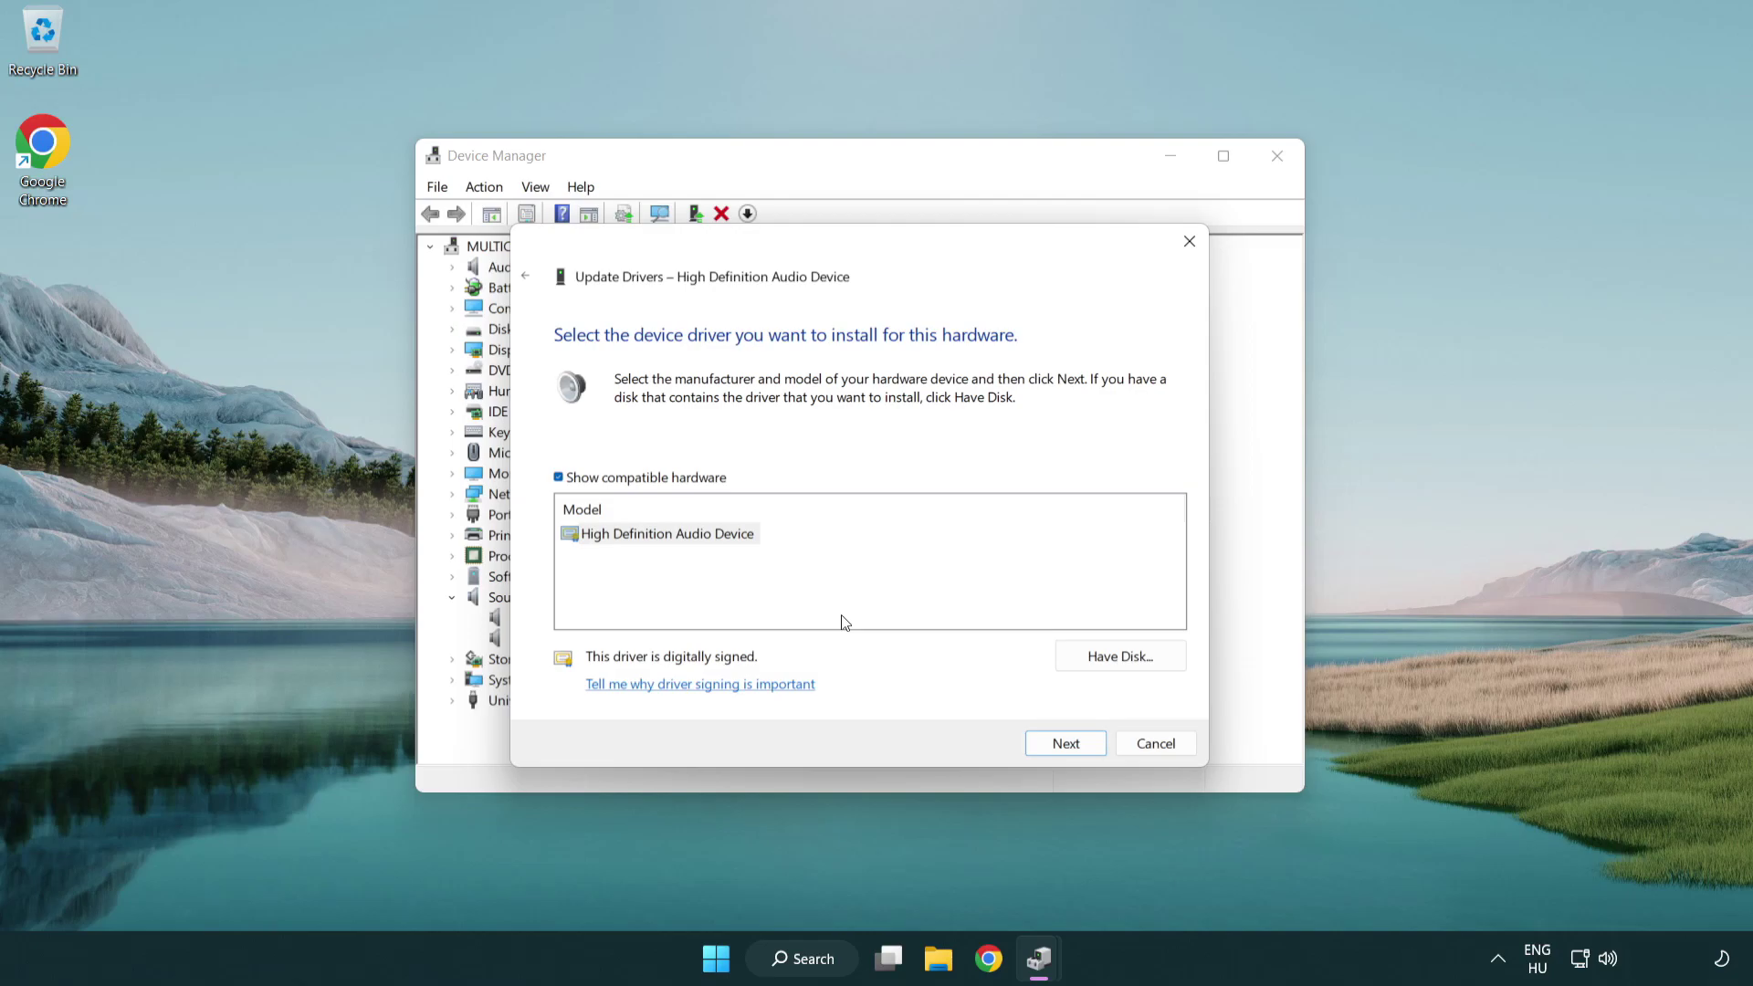
left_click(560, 538)
left_click(560, 538)
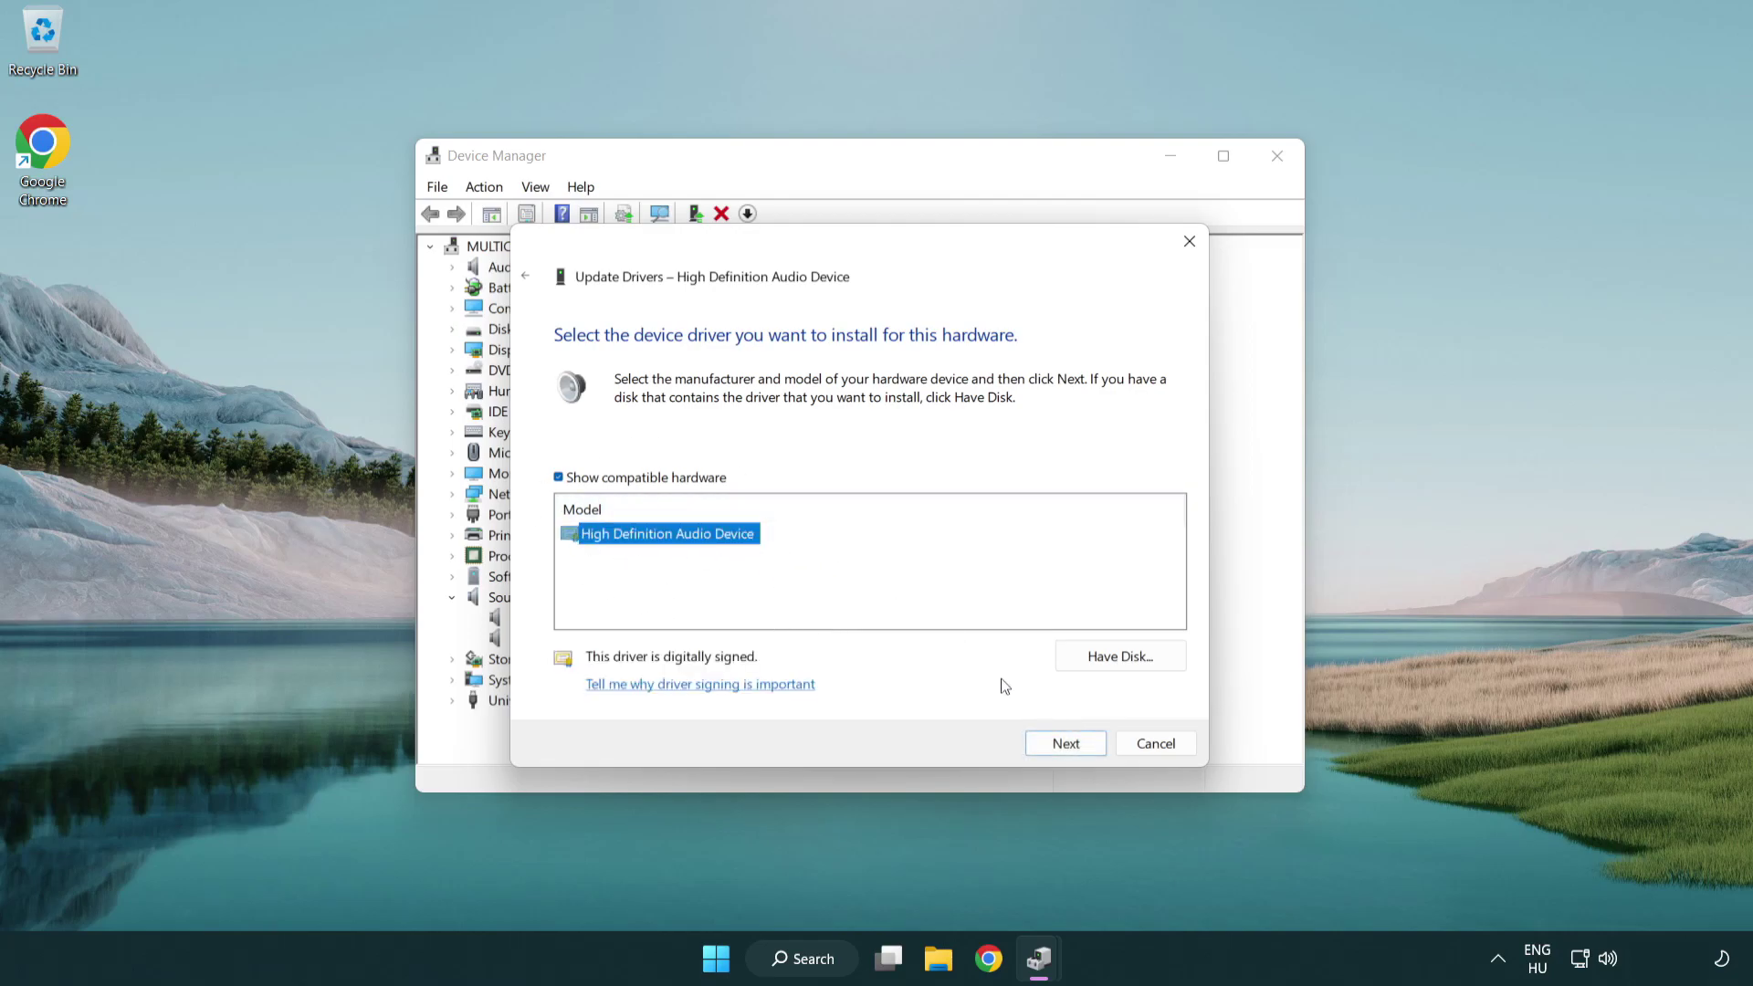
left_click(1087, 750)
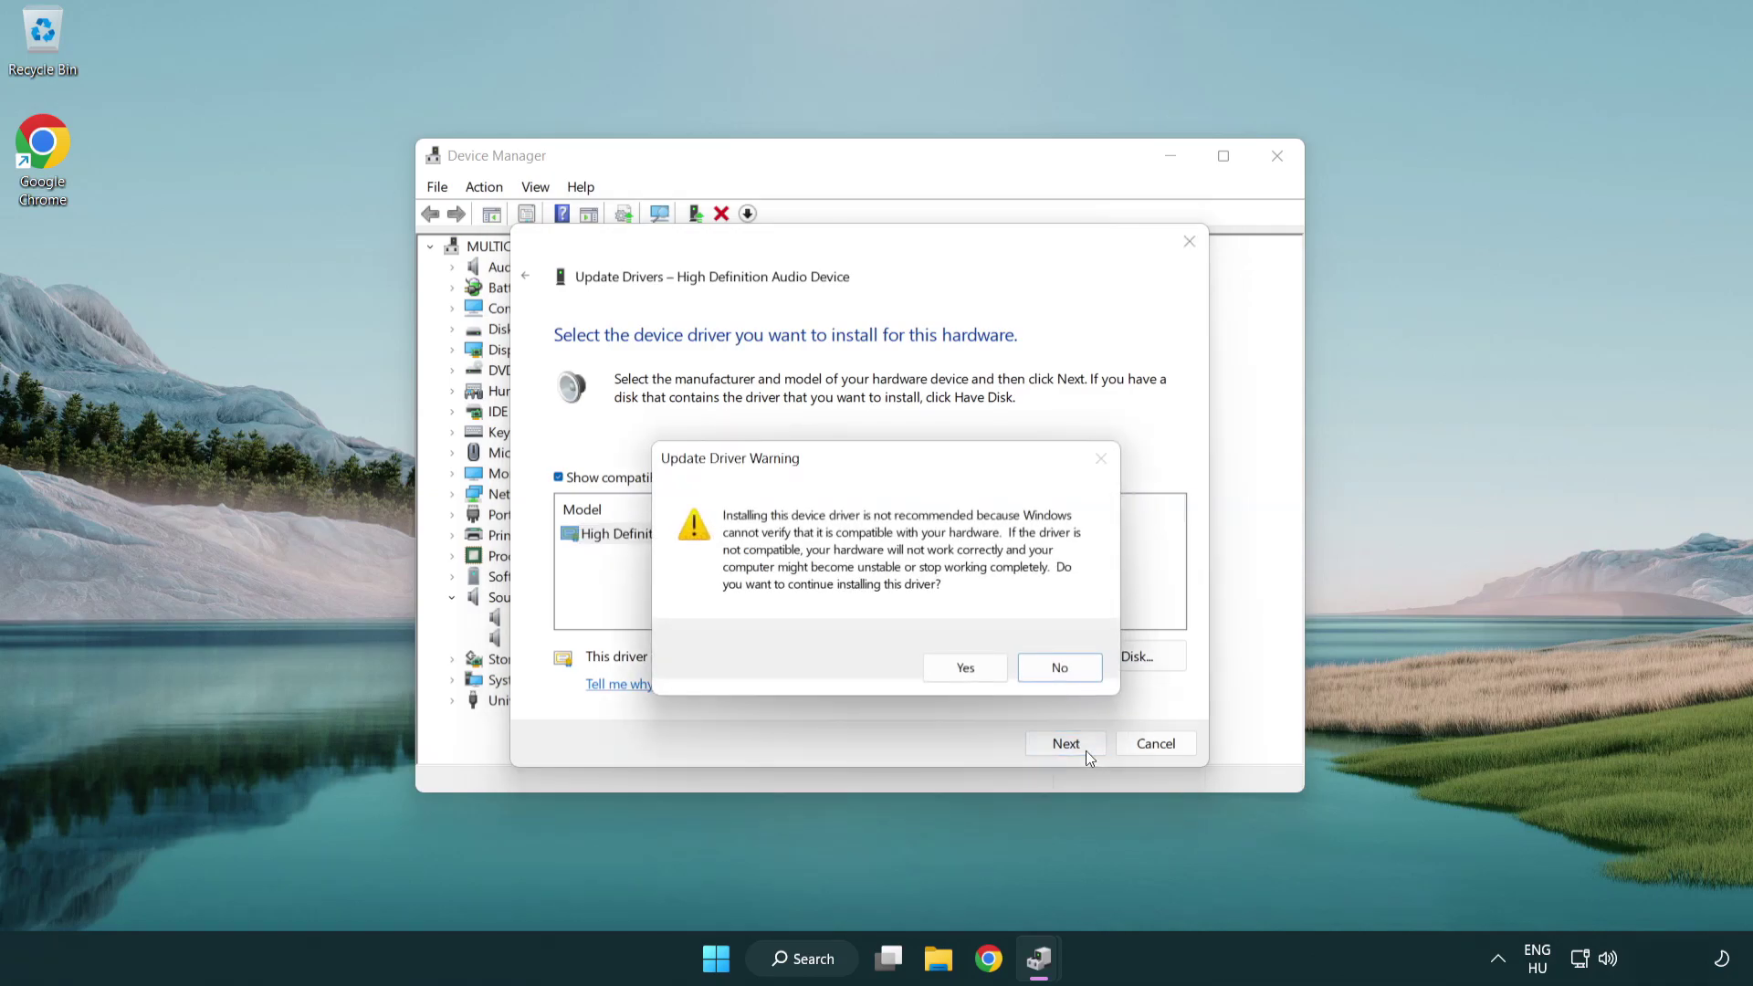
left_click(967, 673)
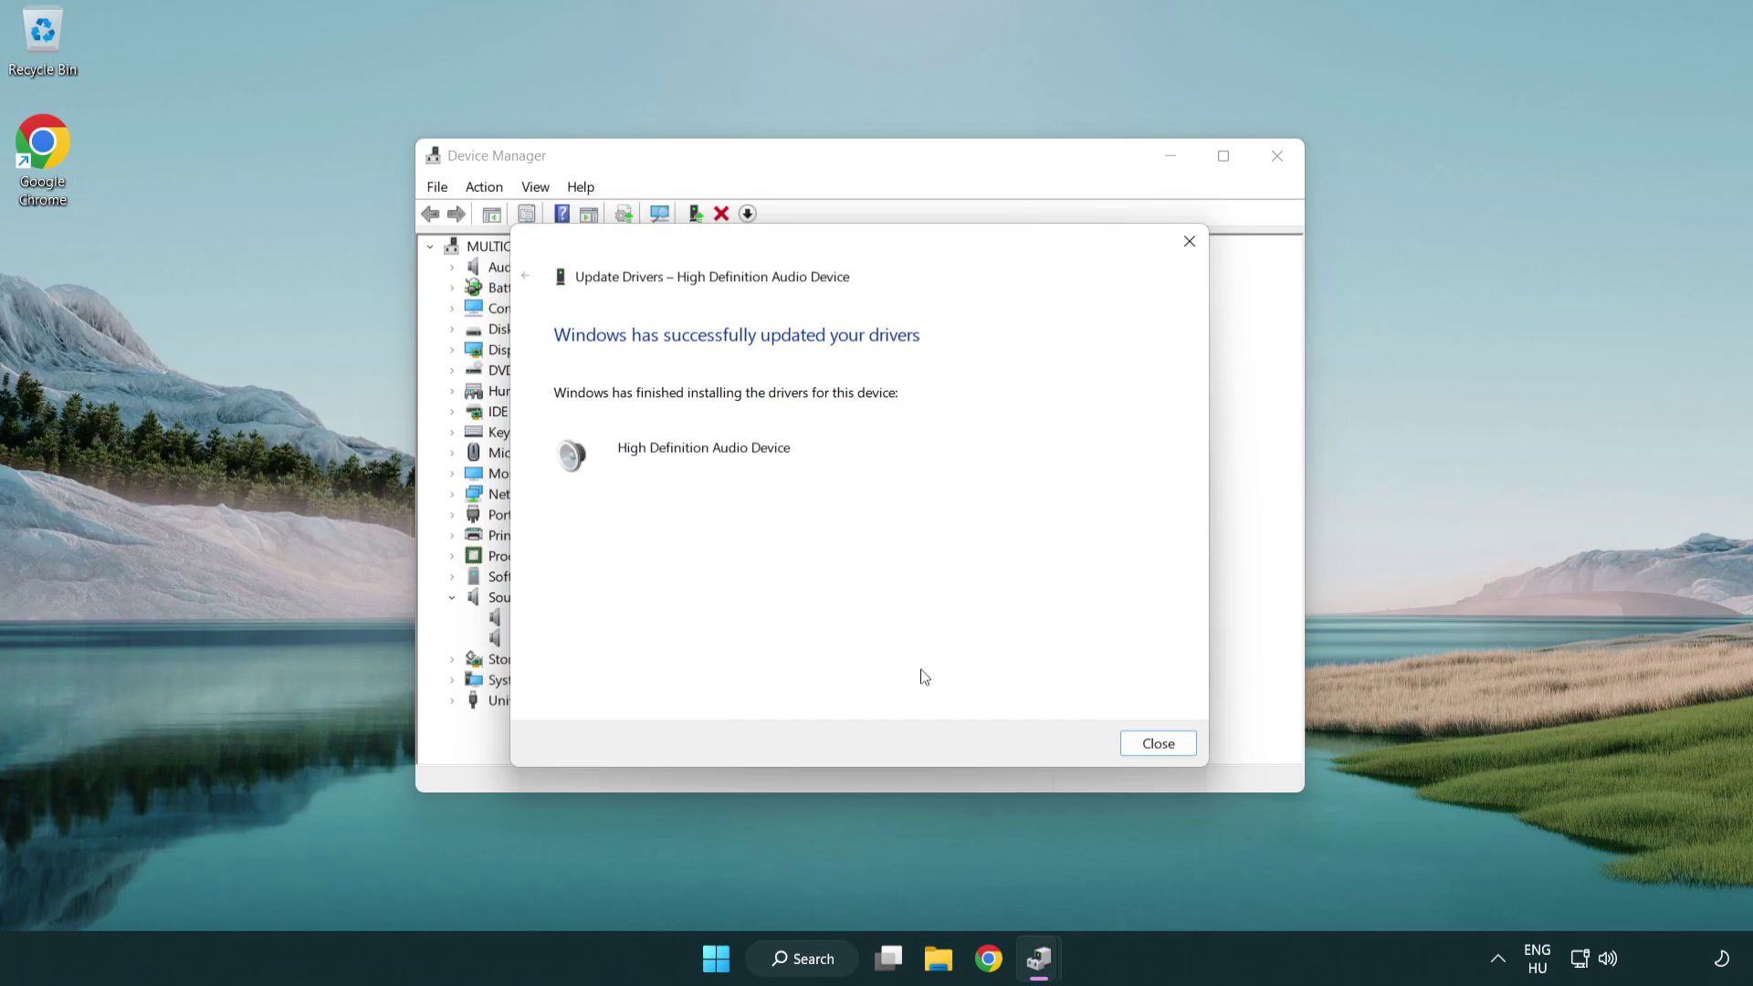
Step: Close the finished driver update wizard and Device Manager, then bring up the Start menu's power options
left_click(1160, 745)
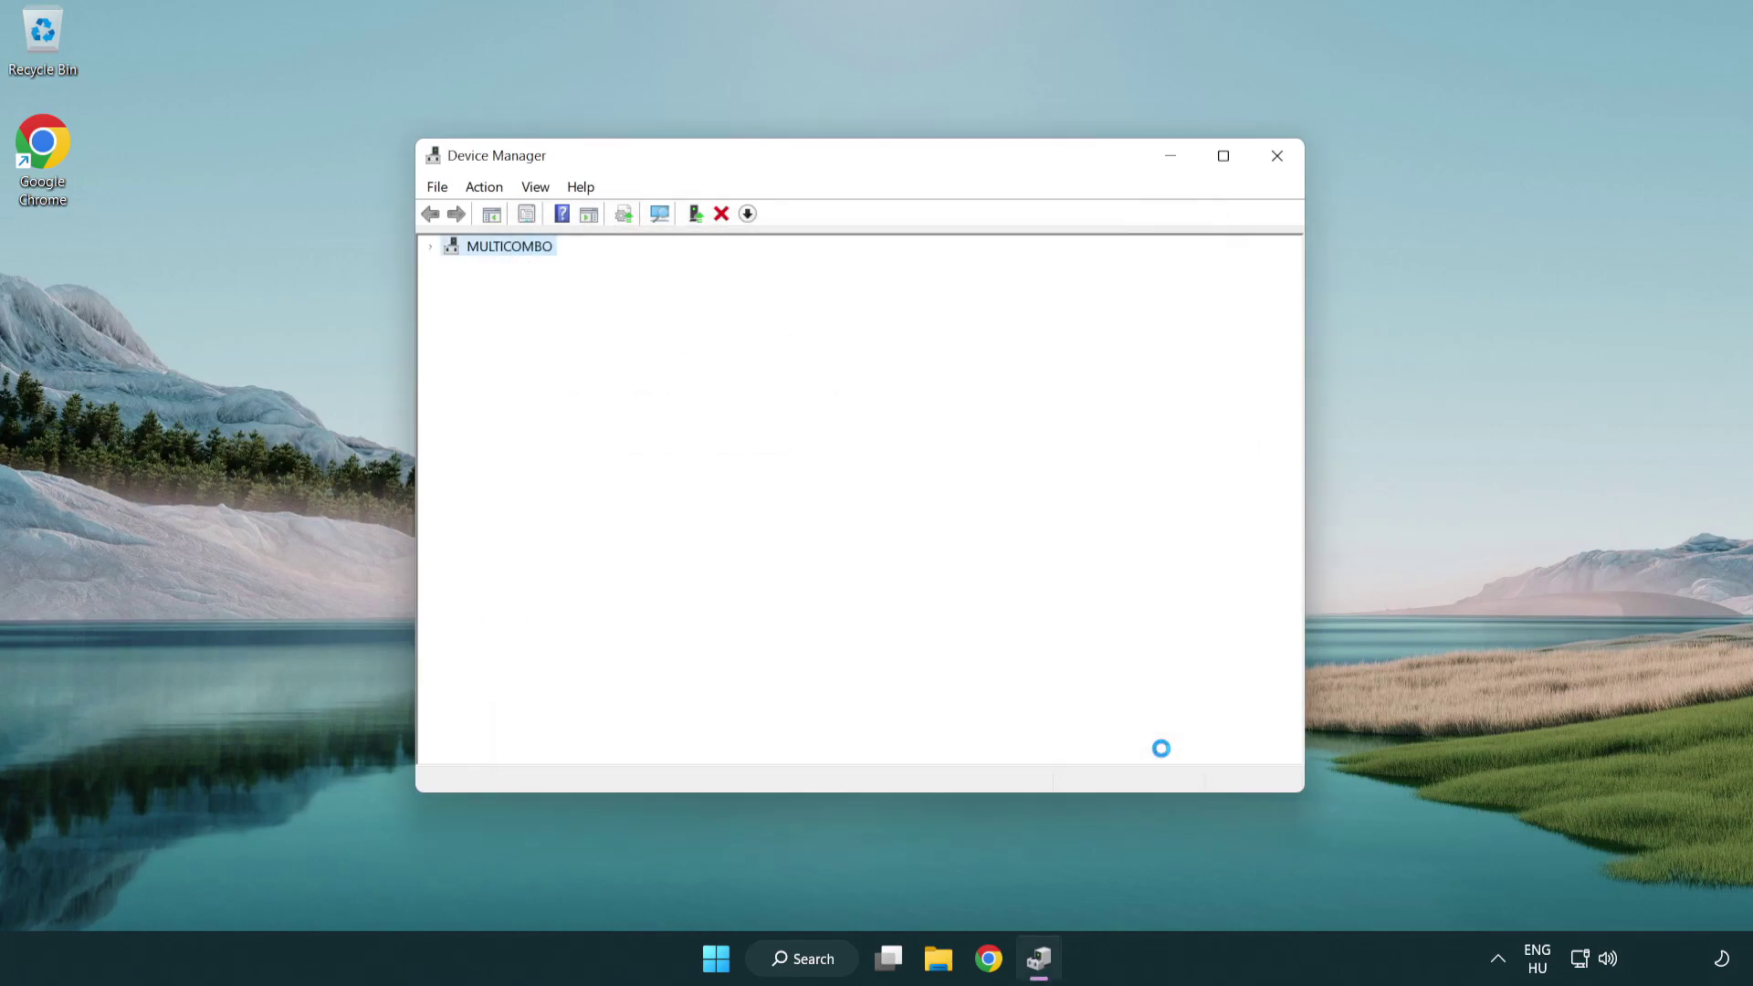
left_click(1278, 159)
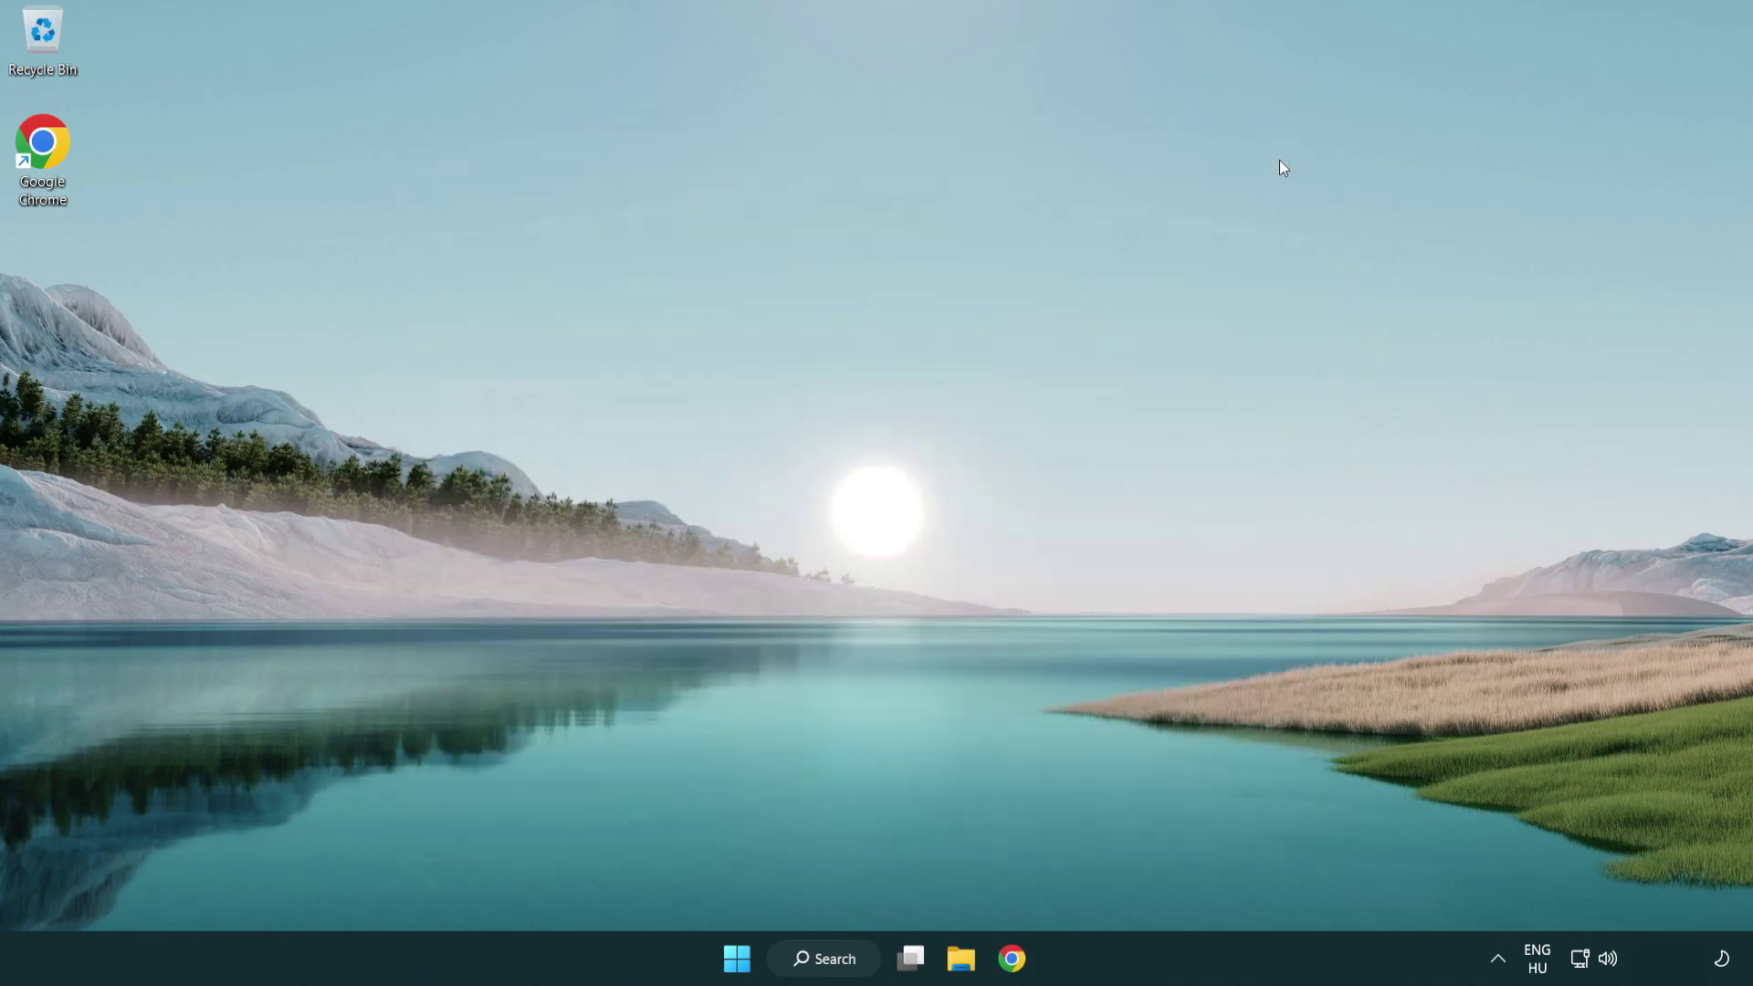
left_click(741, 958)
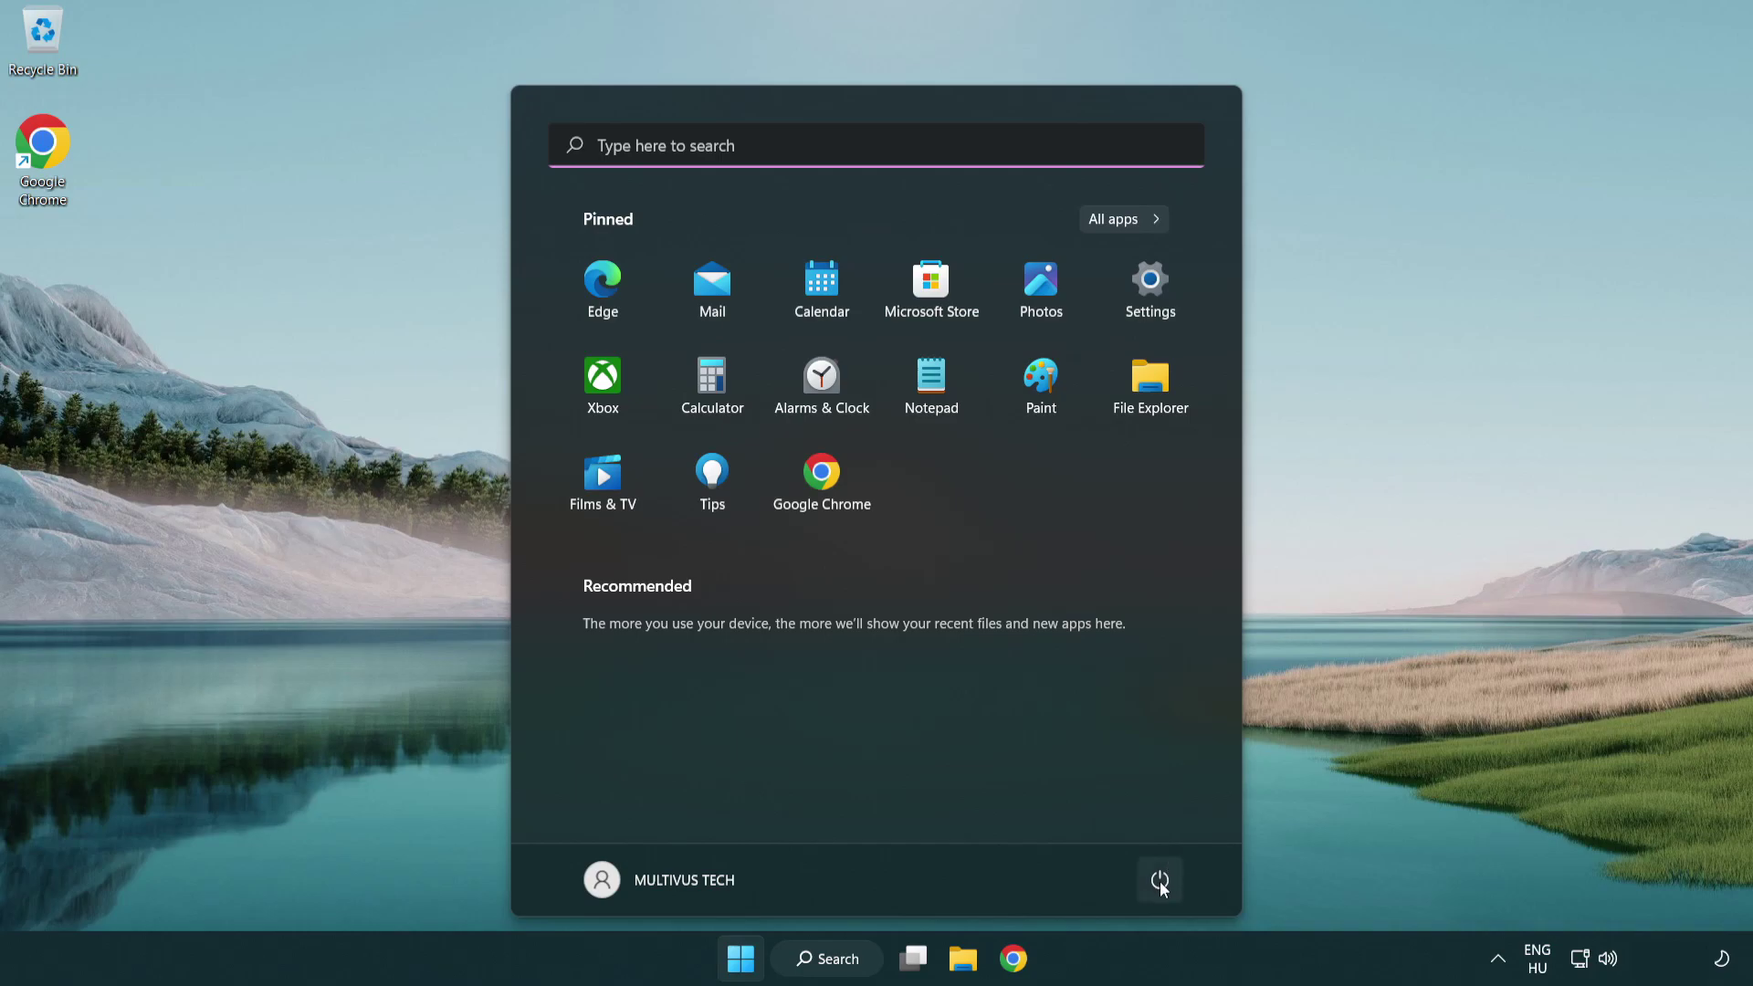
left_click(1160, 880)
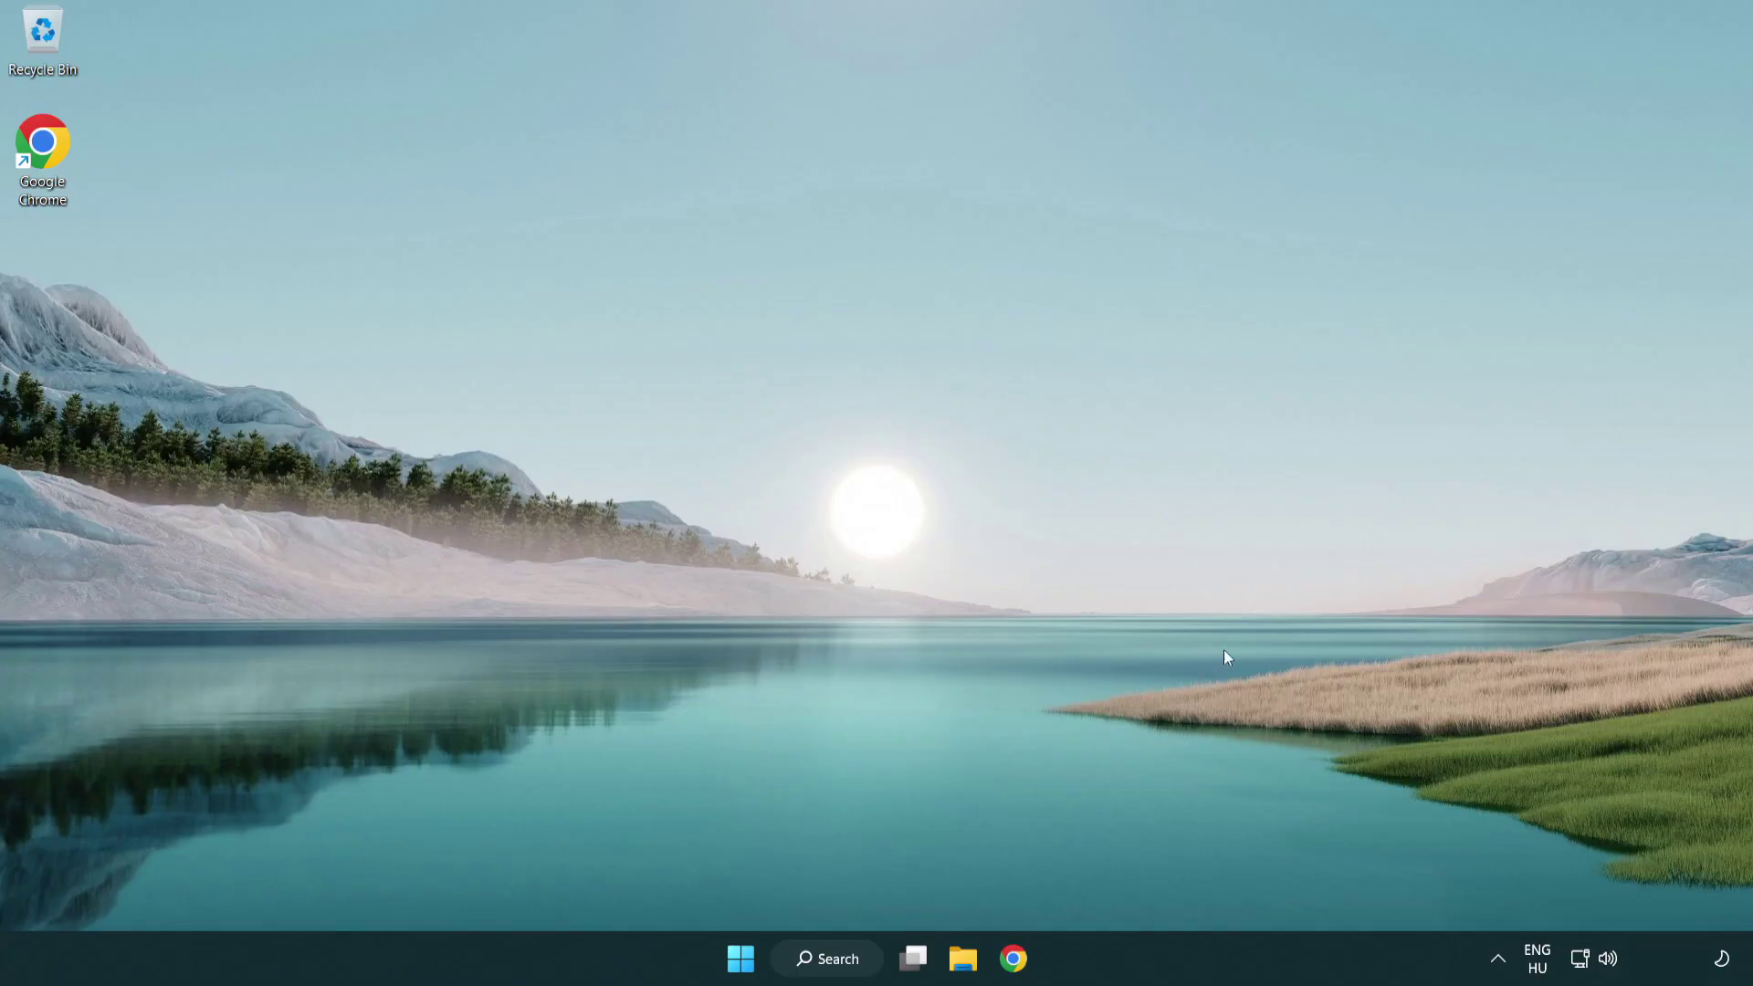
Step: Run Troubleshoot sound problems from the speaker icon's menu in the system tray
right_click(1610, 961)
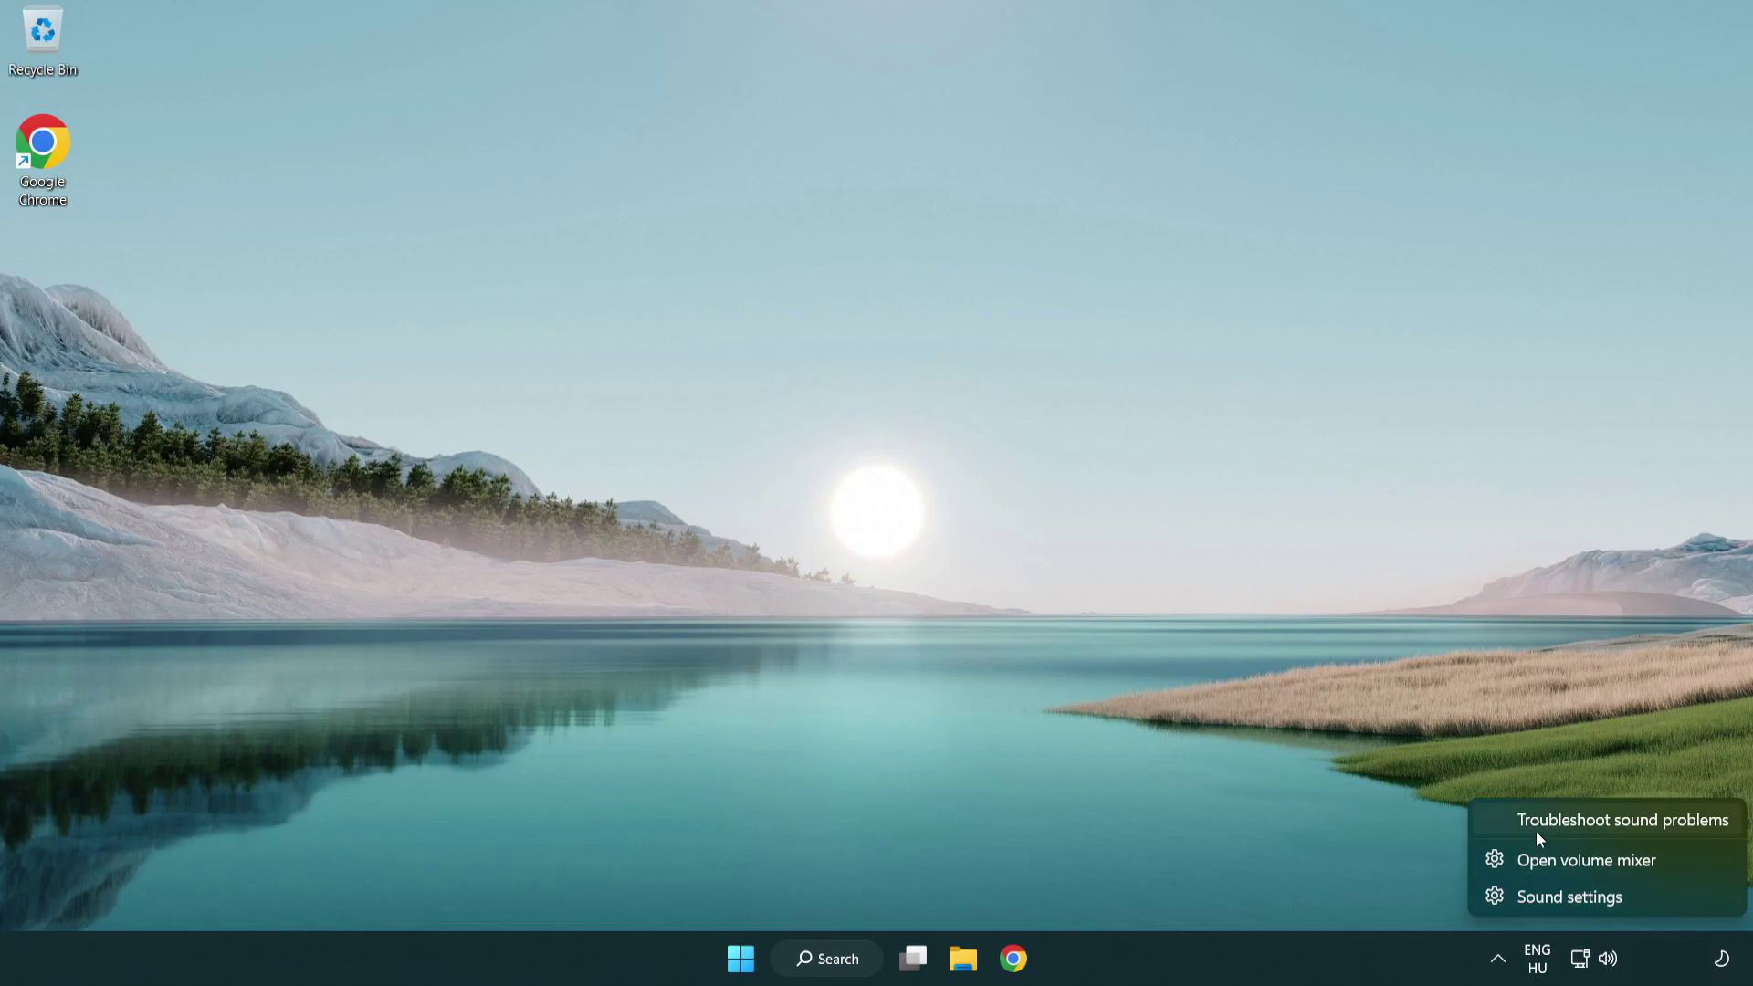
left_click(1598, 824)
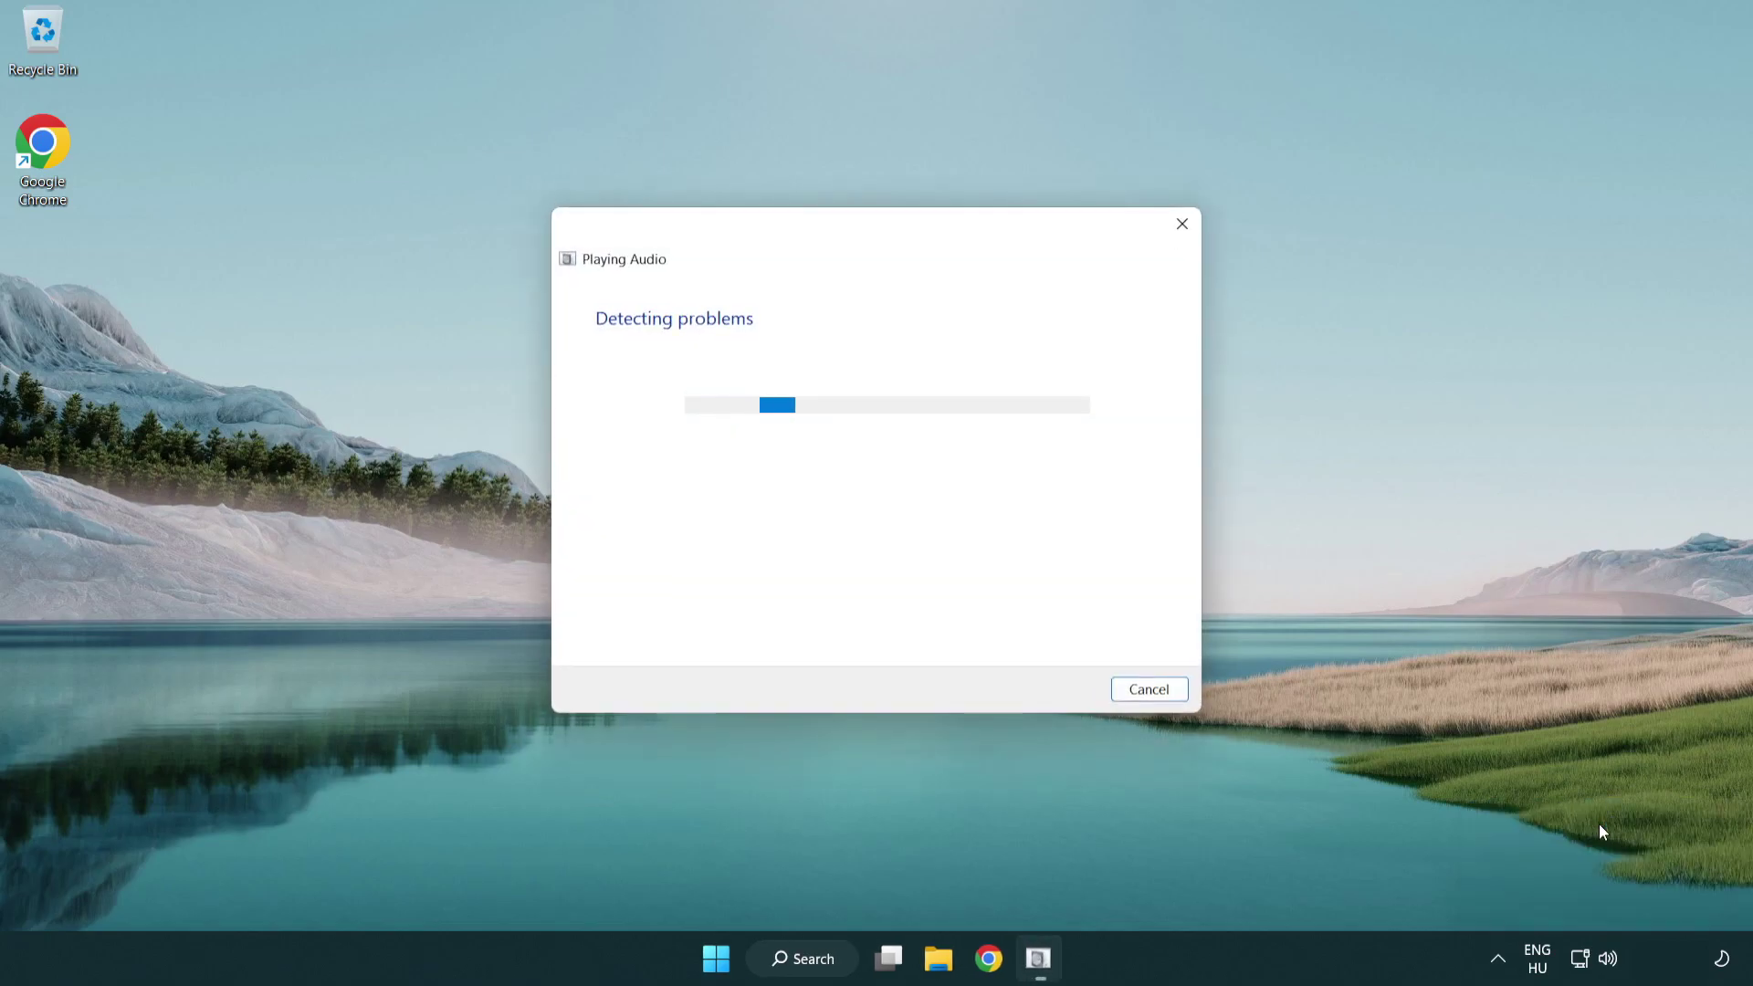